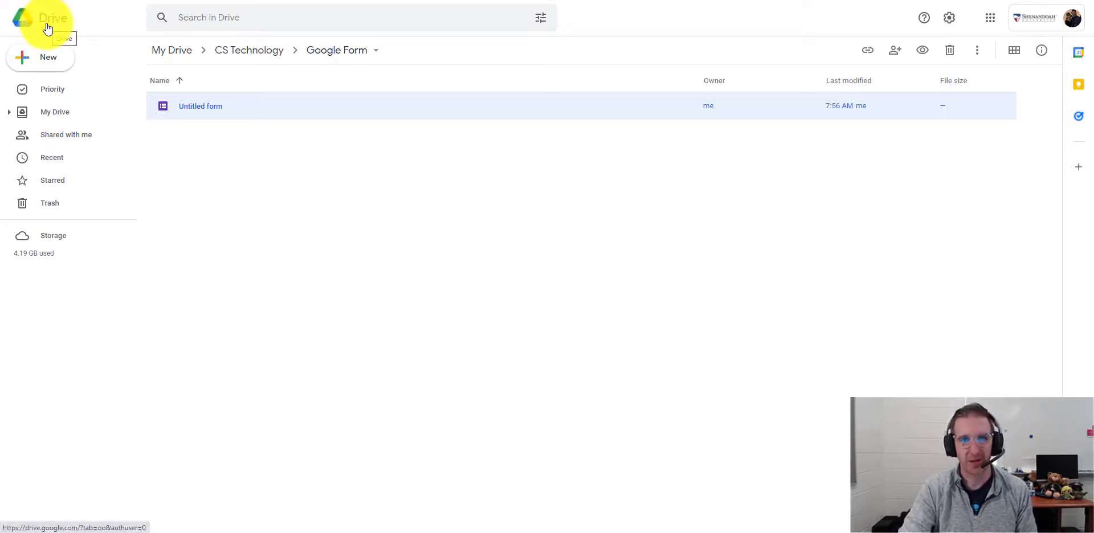
- Create a new blank Google Form in the Google Form folder
left_click(41, 66)
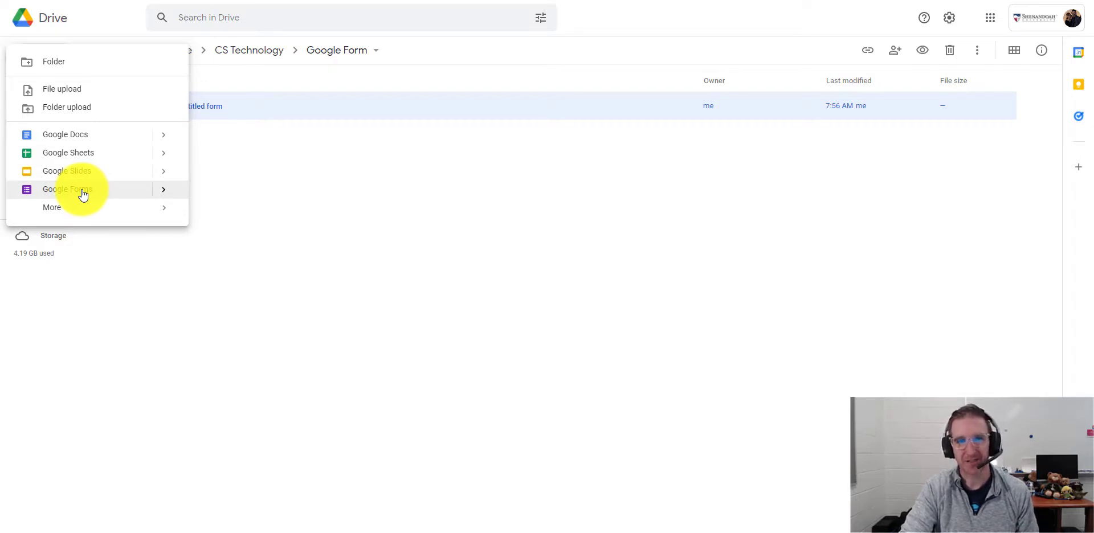
mouse_move(170, 217)
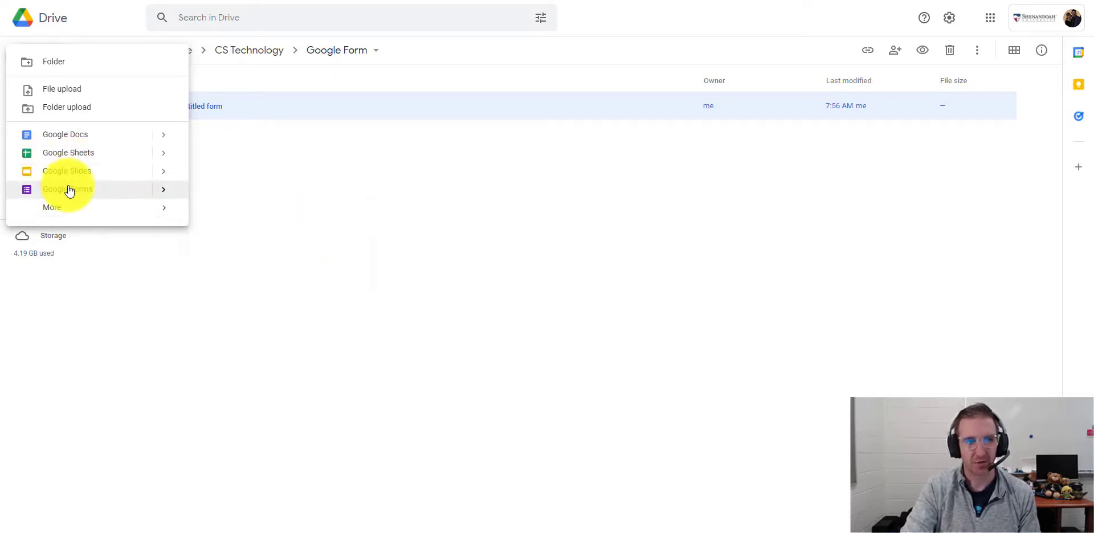
left_click(291, 194)
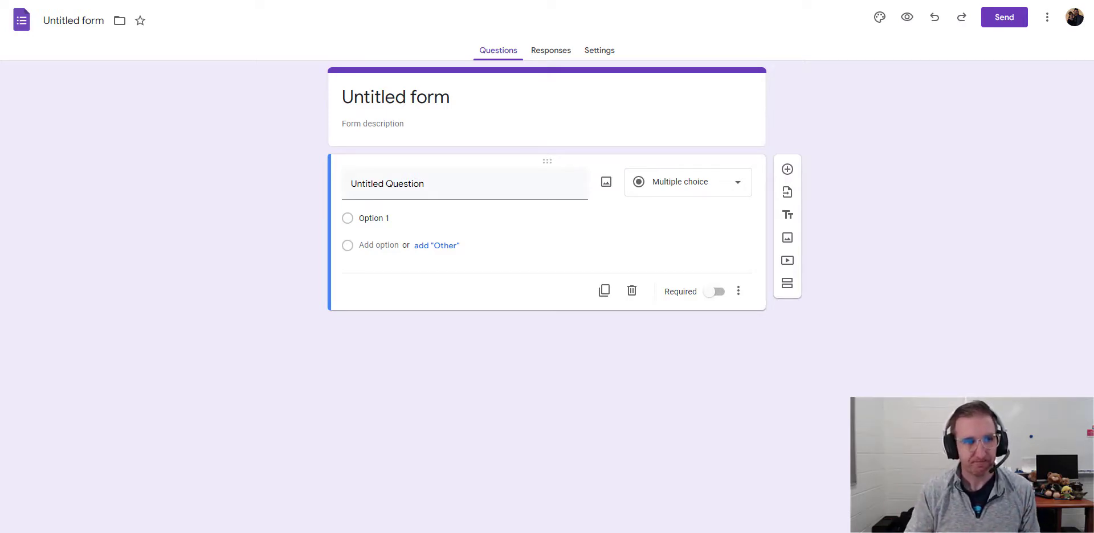
- Title the form "Formative Assessment #1" and give the form file the same name
left_click(406, 97)
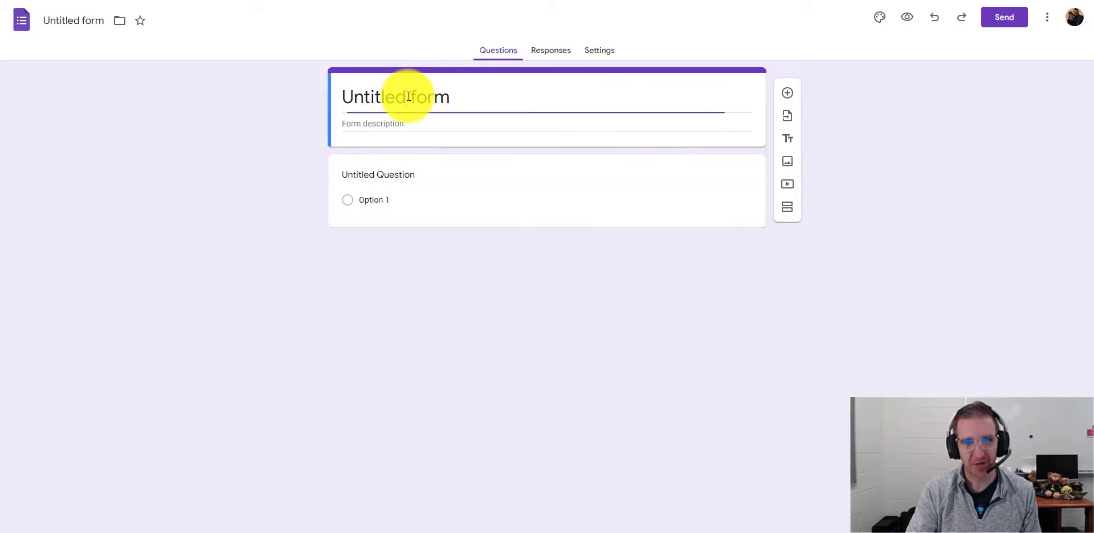
left_click_drag(346, 98, 481, 98)
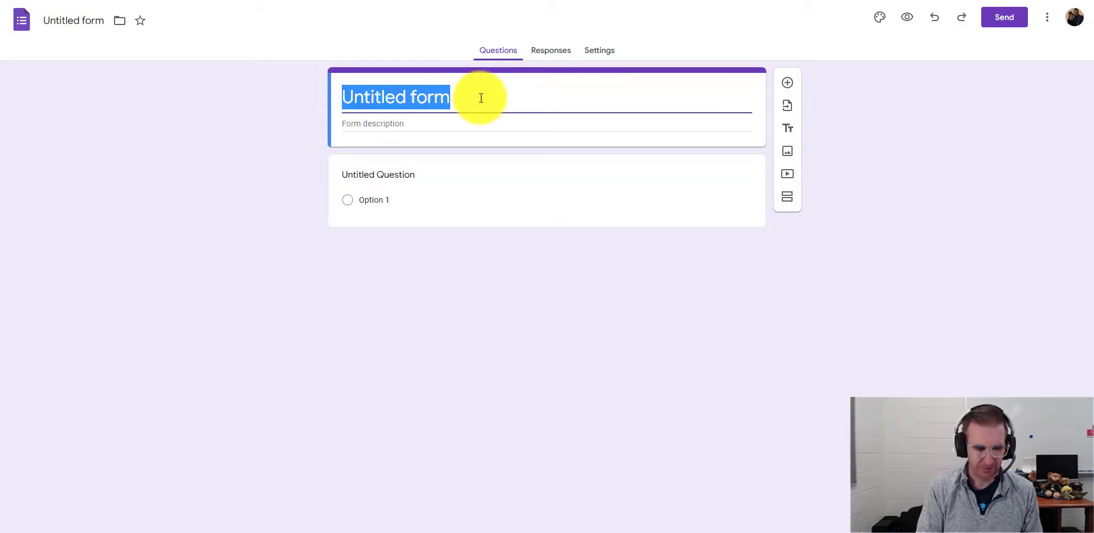
type("Formative ")
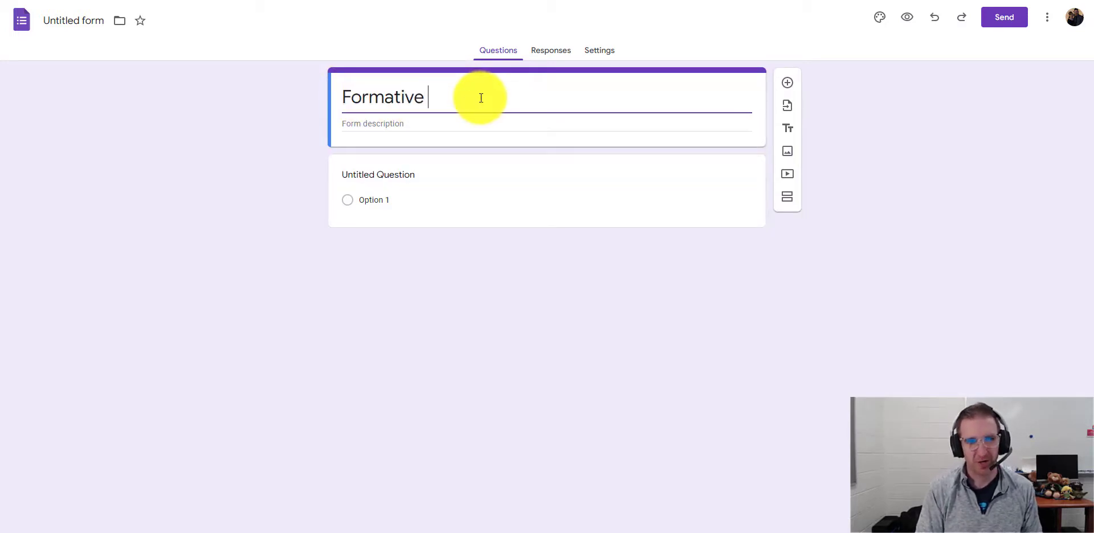
type("Assessment ")
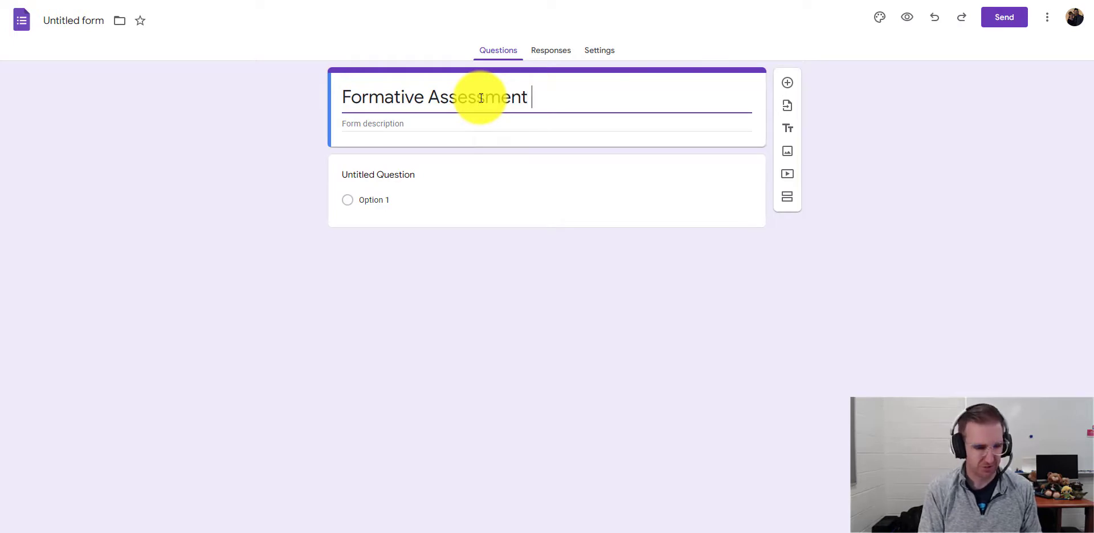
type("#1")
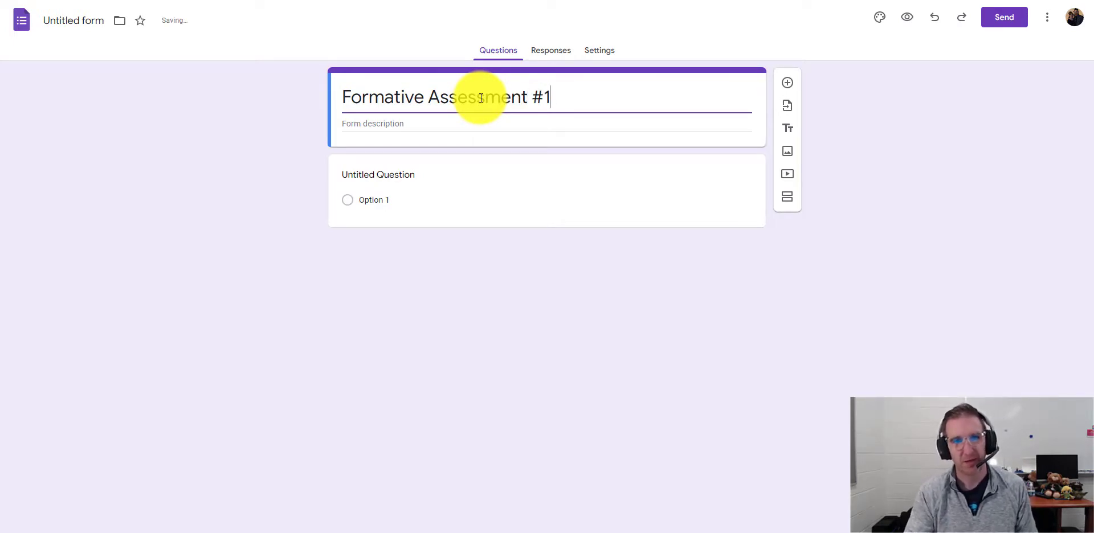
left_click(449, 172)
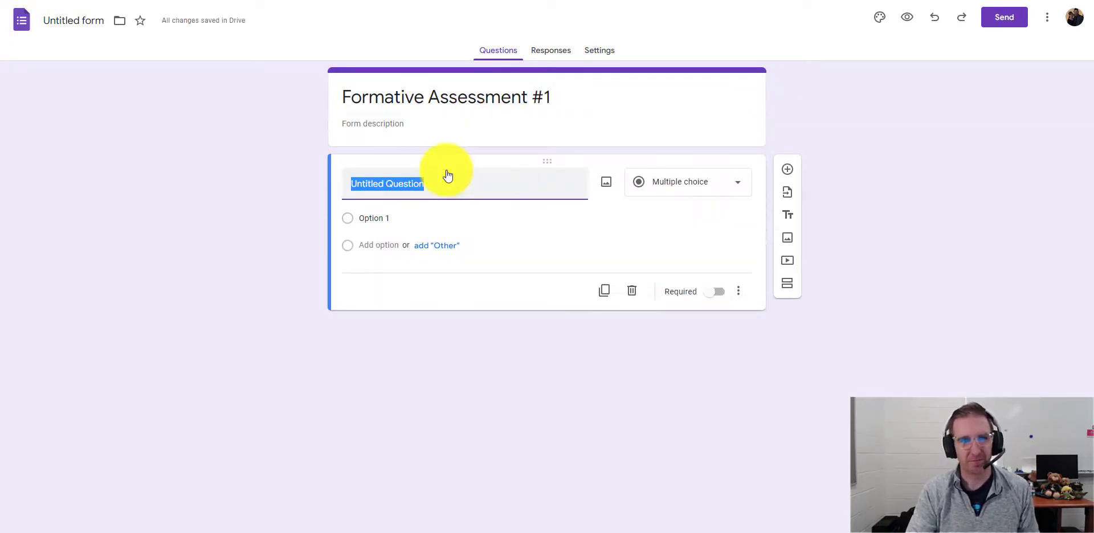
left_click(64, 22)
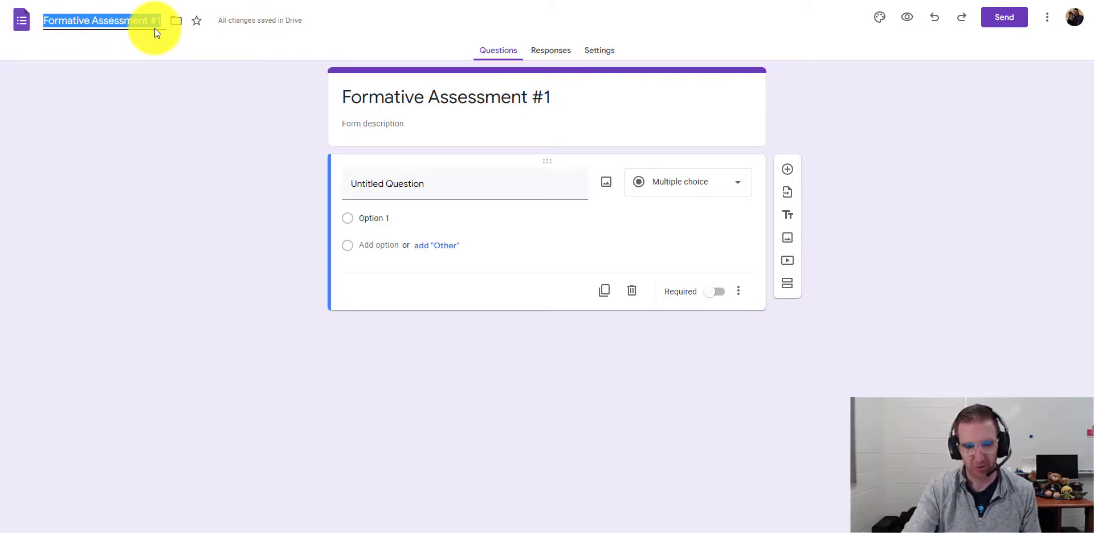
- Turn the untitled question into a required short-answer question "First Name" and duplicate it as "Last Name"
left_click(386, 125)
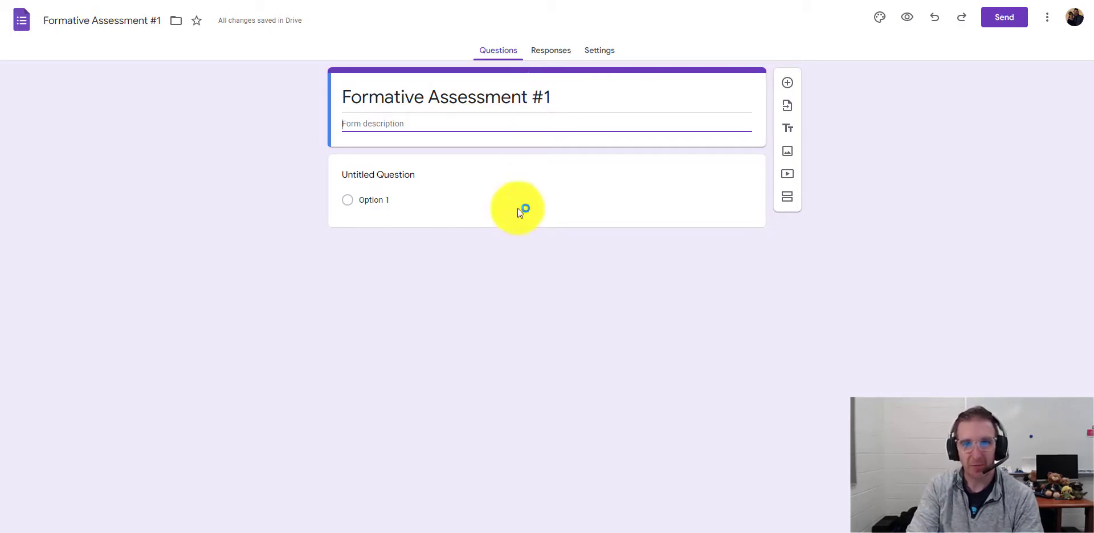
left_click(469, 188)
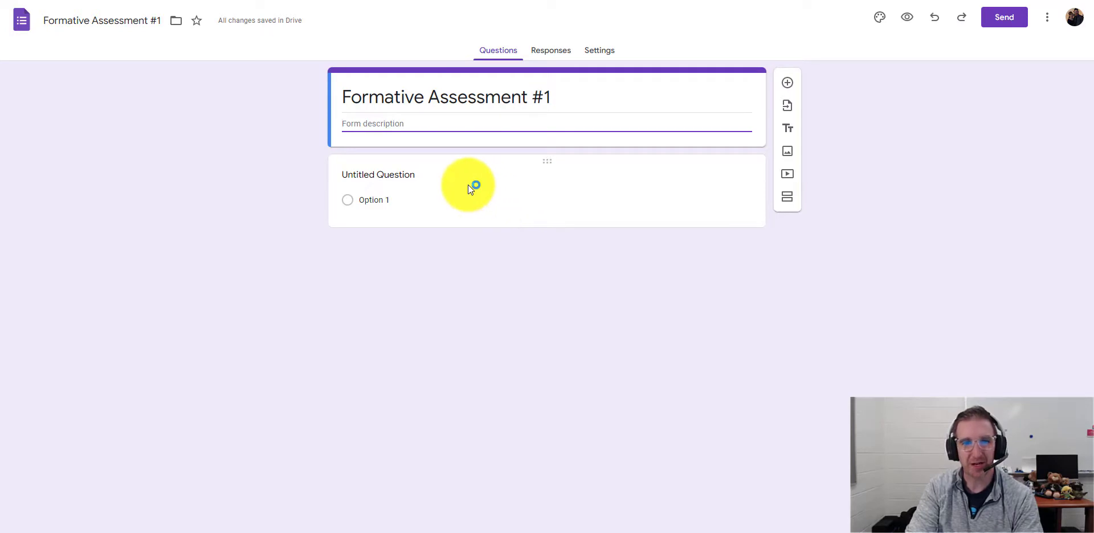
left_click(396, 177)
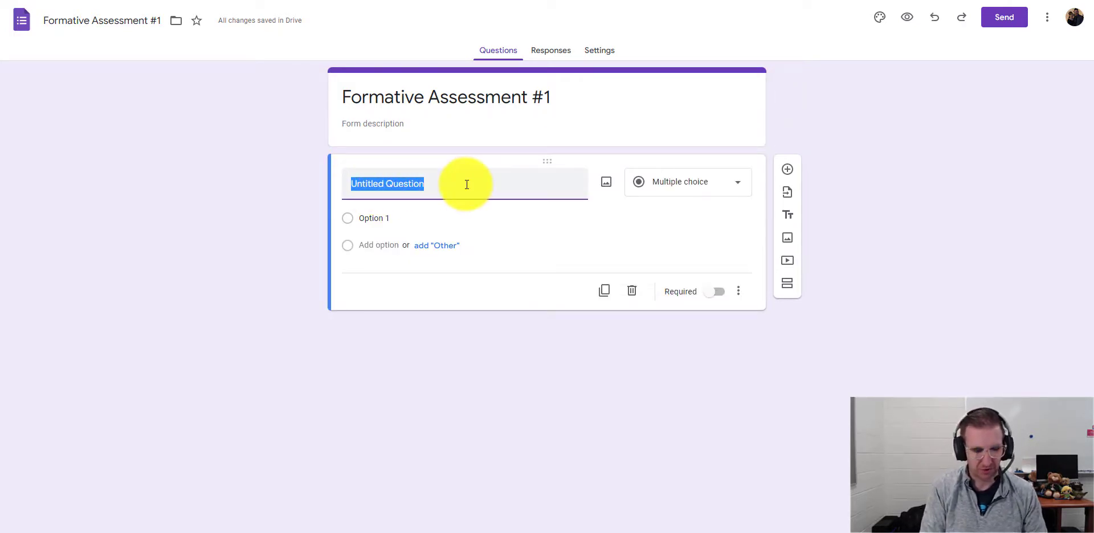
type("First Name")
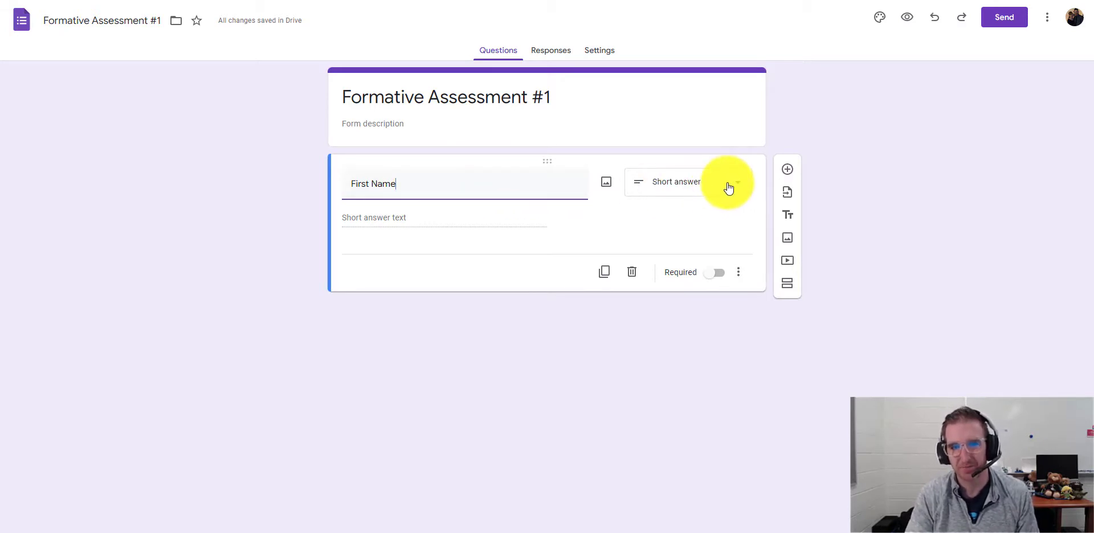
left_click(712, 278)
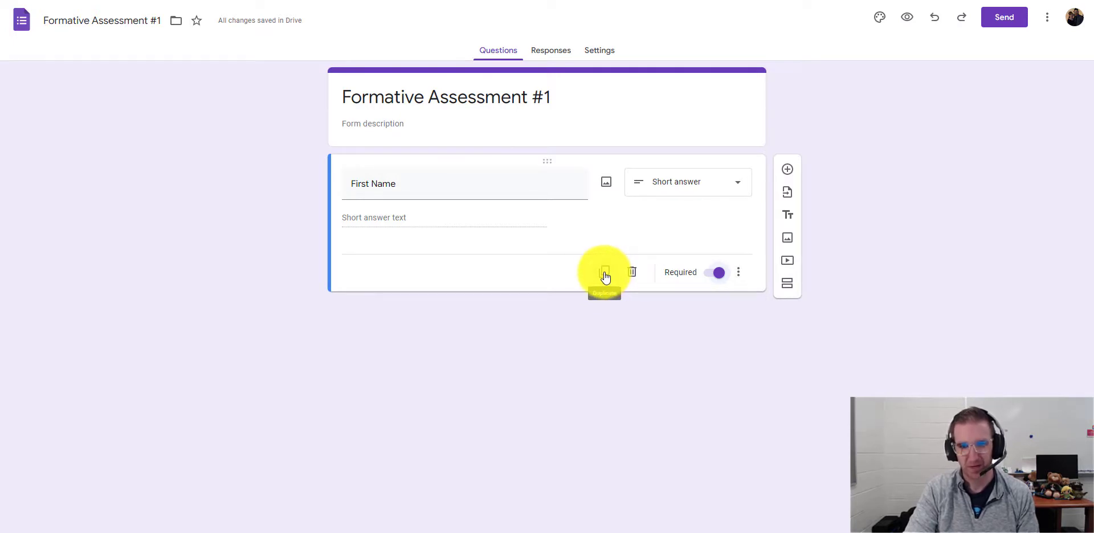
left_click(605, 277)
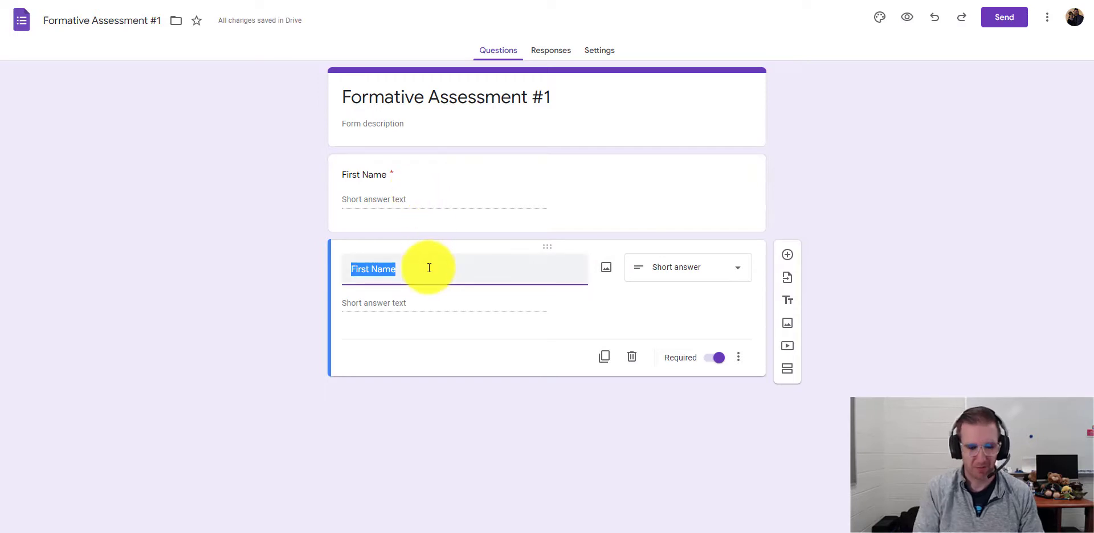
type("Last Name")
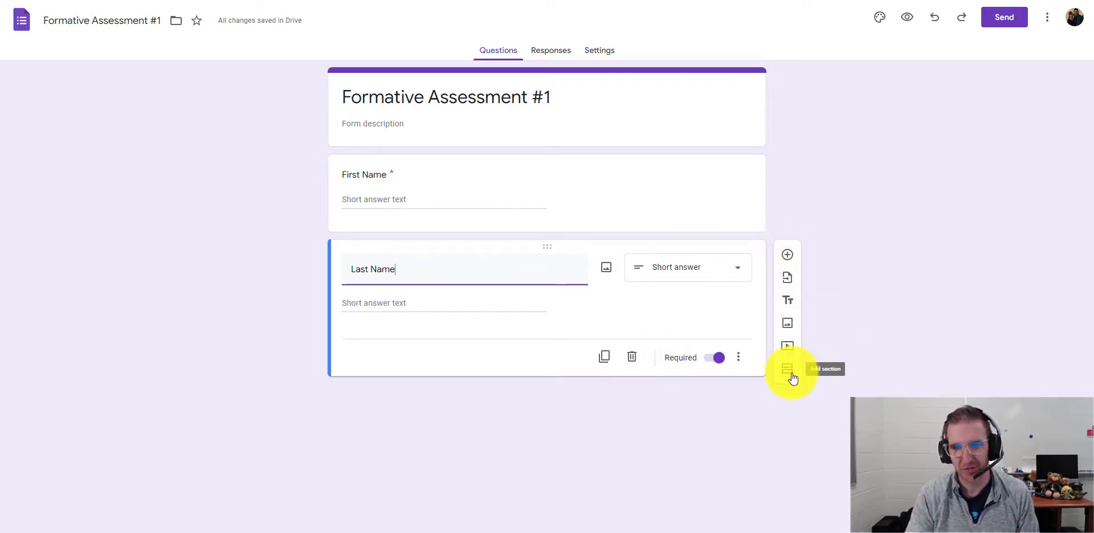
- Add a question titled "Block" below Last Name and set its type to Dropdown
left_click(788, 256)
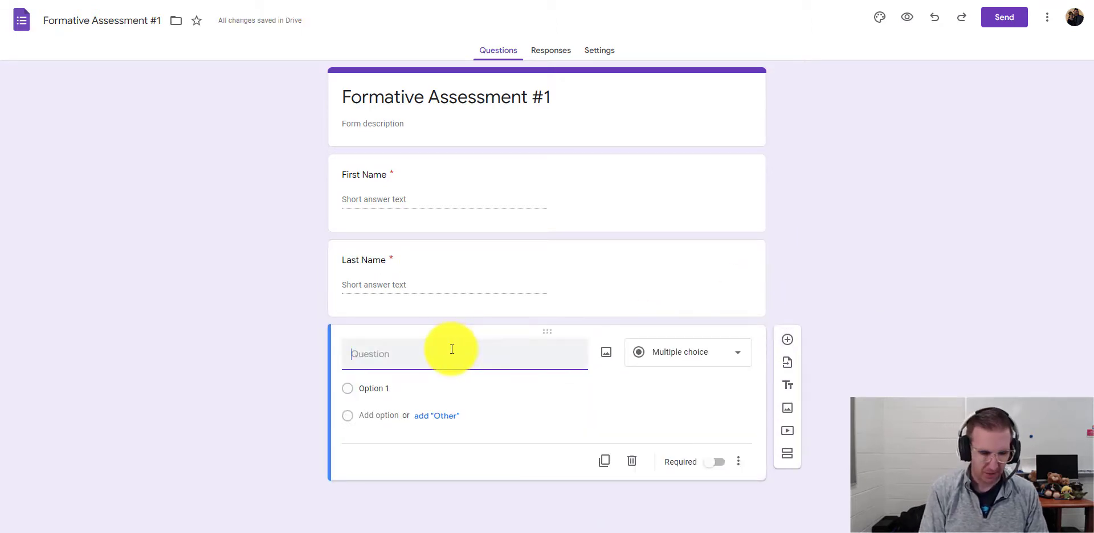
type("Block")
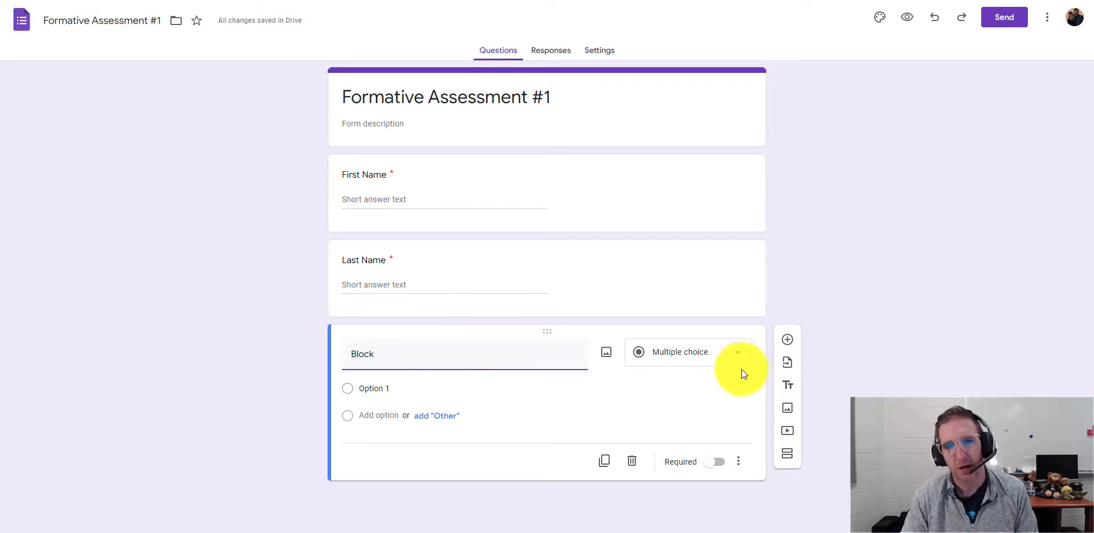
left_click(670, 358)
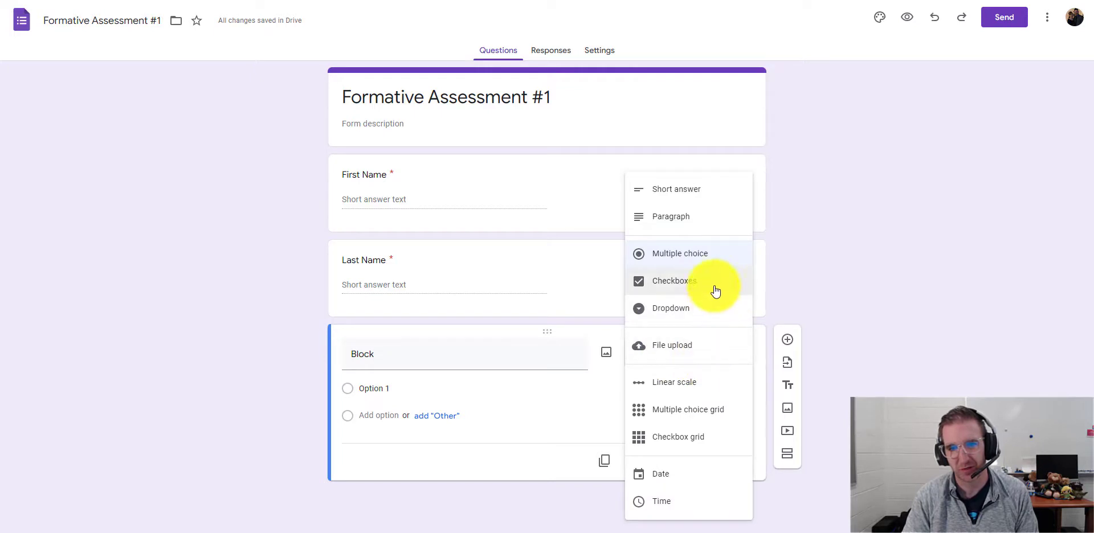
left_click(608, 398)
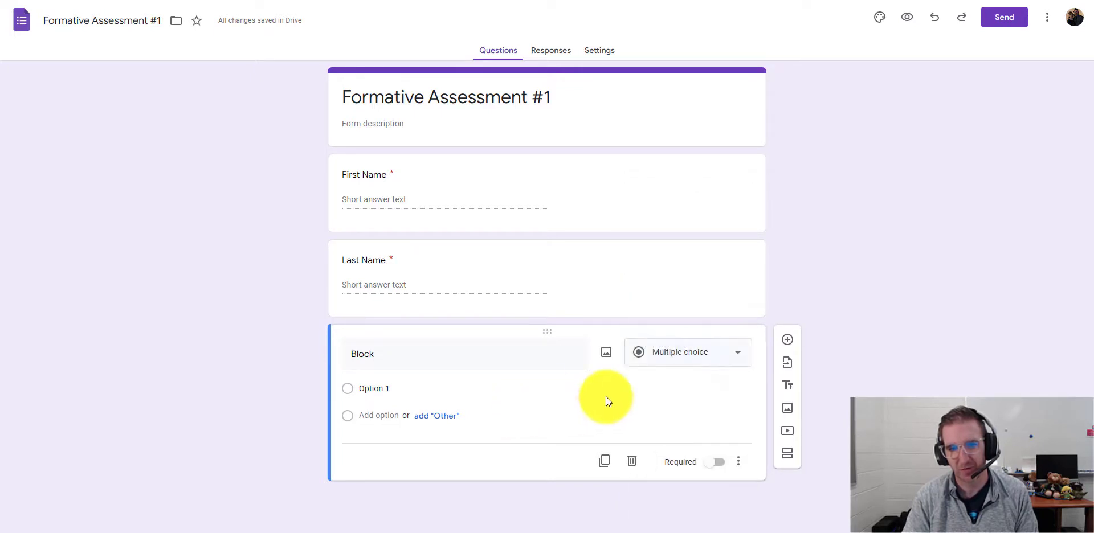
left_click(739, 358)
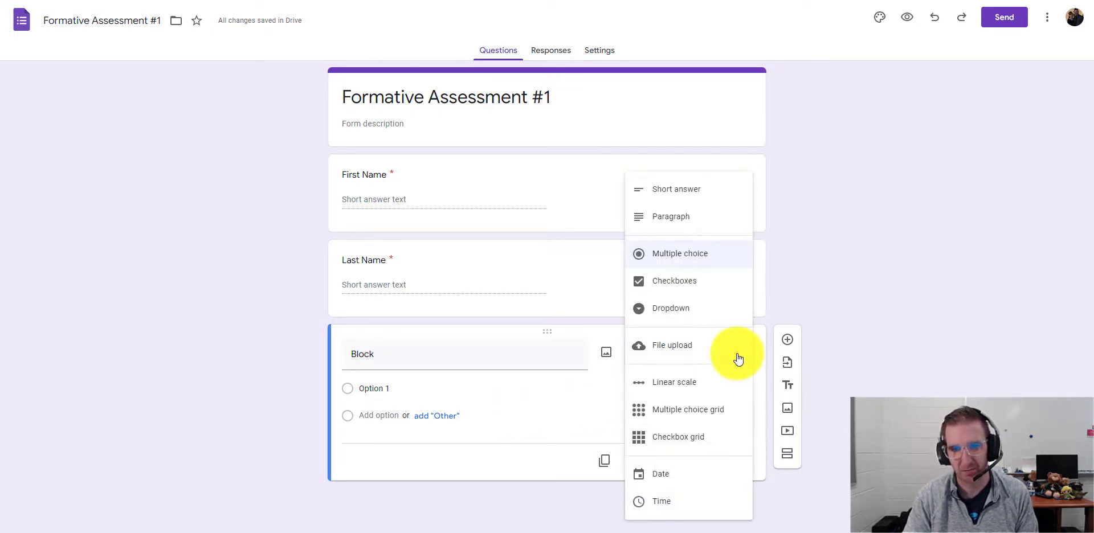
left_click(713, 318)
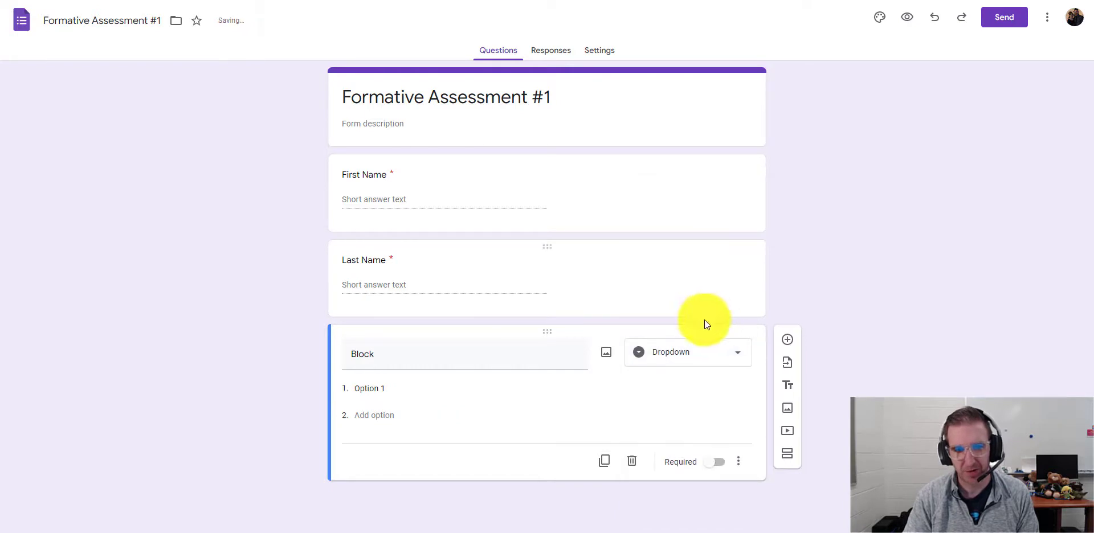
- Give the Block question the options "A 1/2", "A 3/4" and "B 5/6", and make it required
left_click(433, 387)
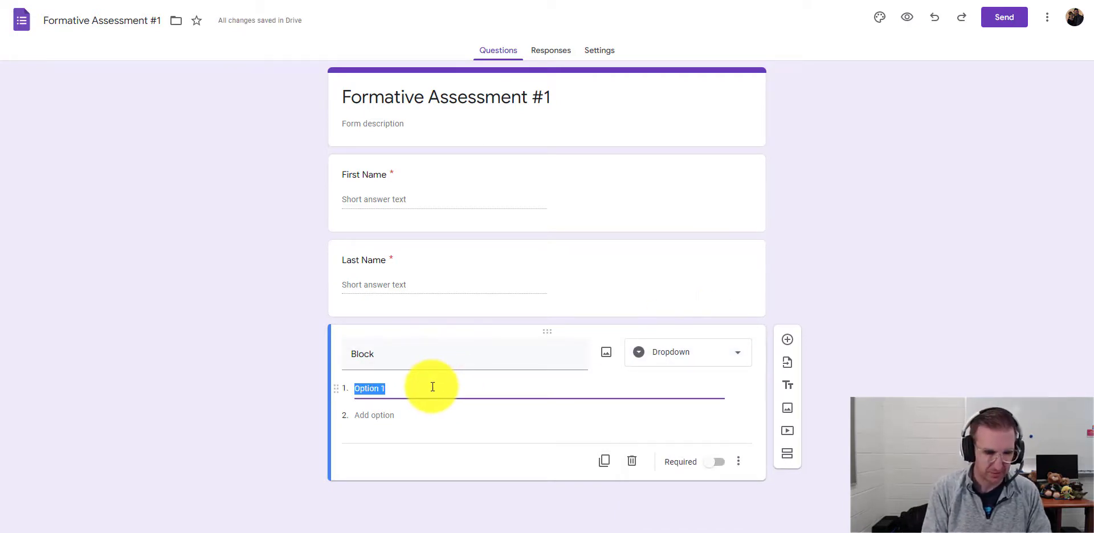
type("A")
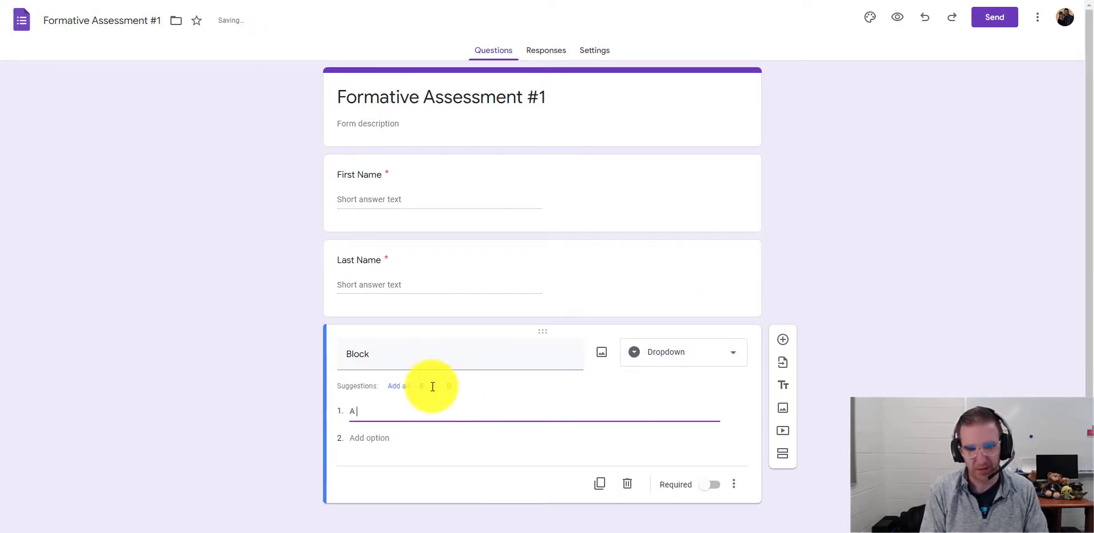
type(" 1/2")
key("Return")
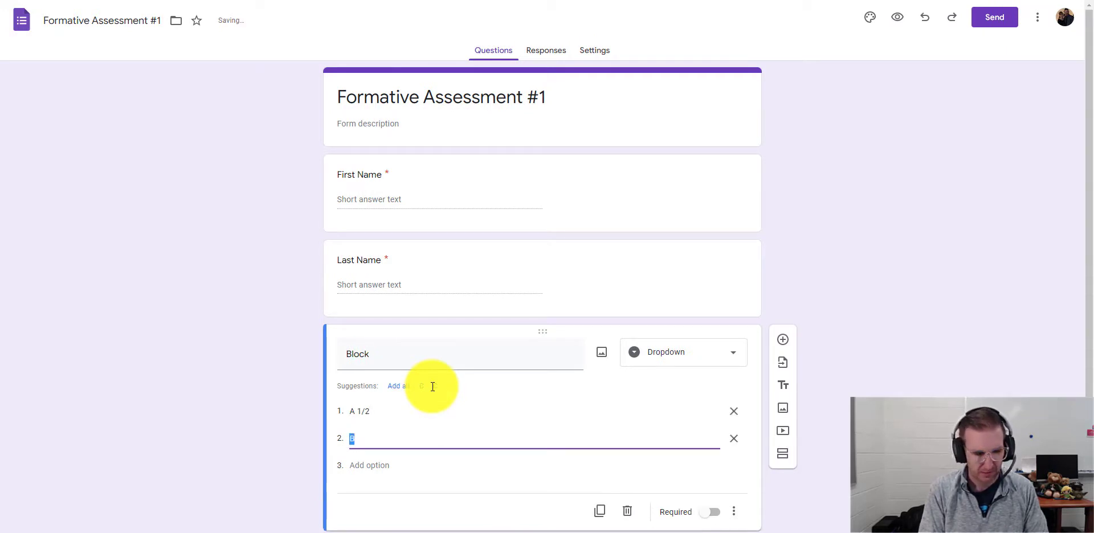
type("A 3/4")
key("Return")
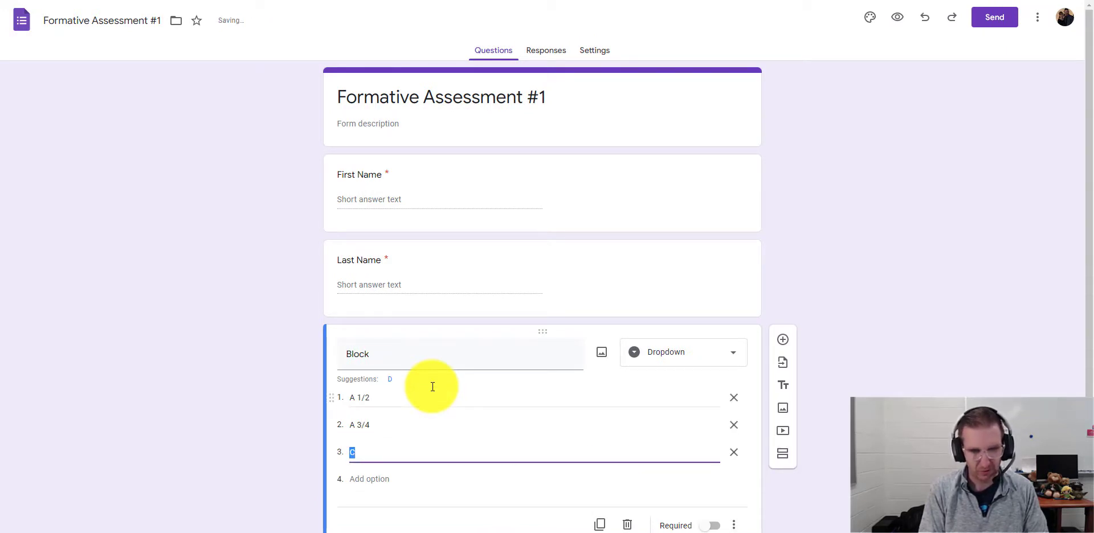
type("B 5/6")
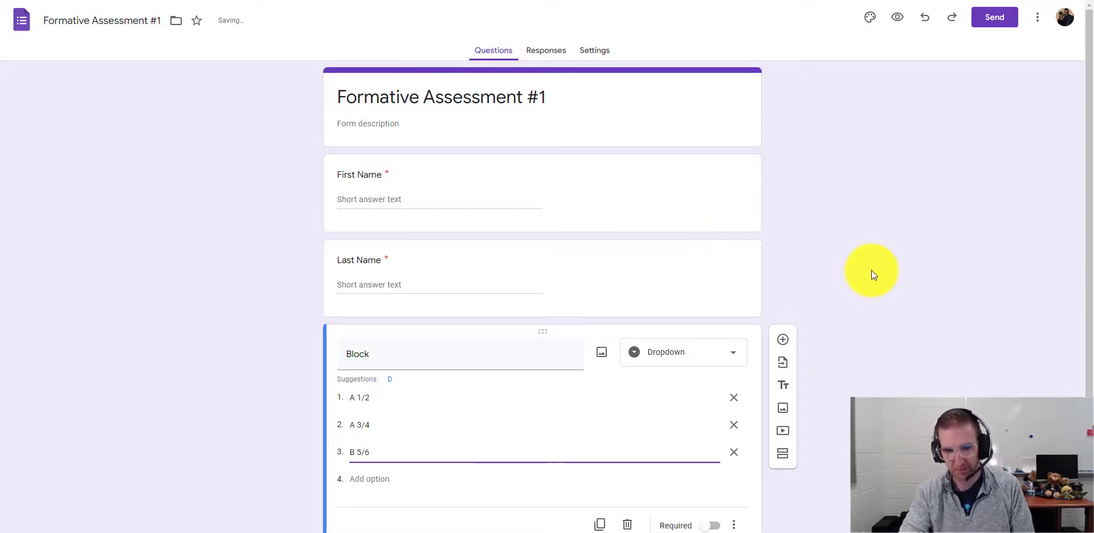
scroll(870, 274, "down", 1)
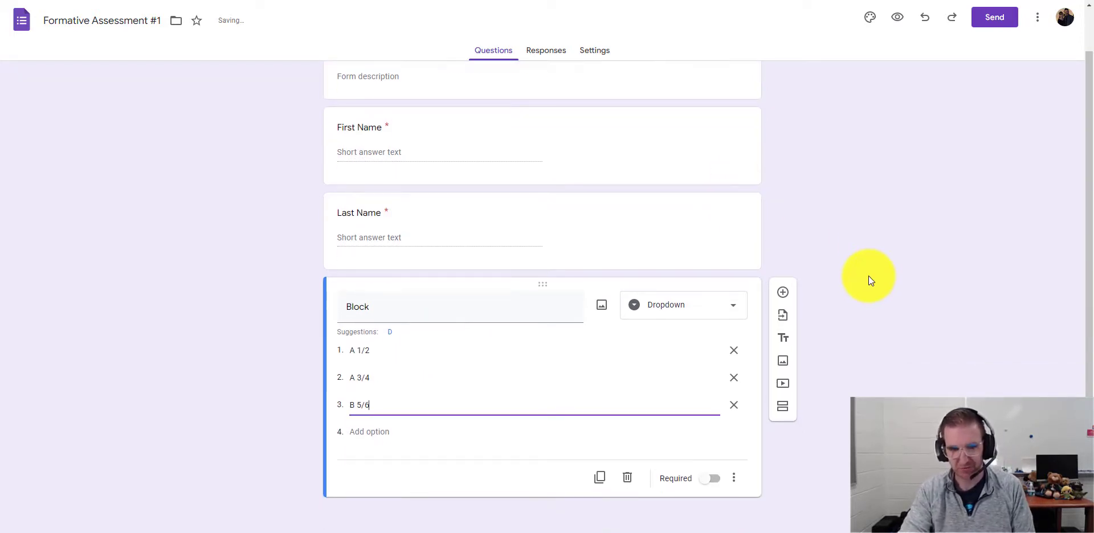
left_click(713, 479)
scroll(542, 296, "up", 1)
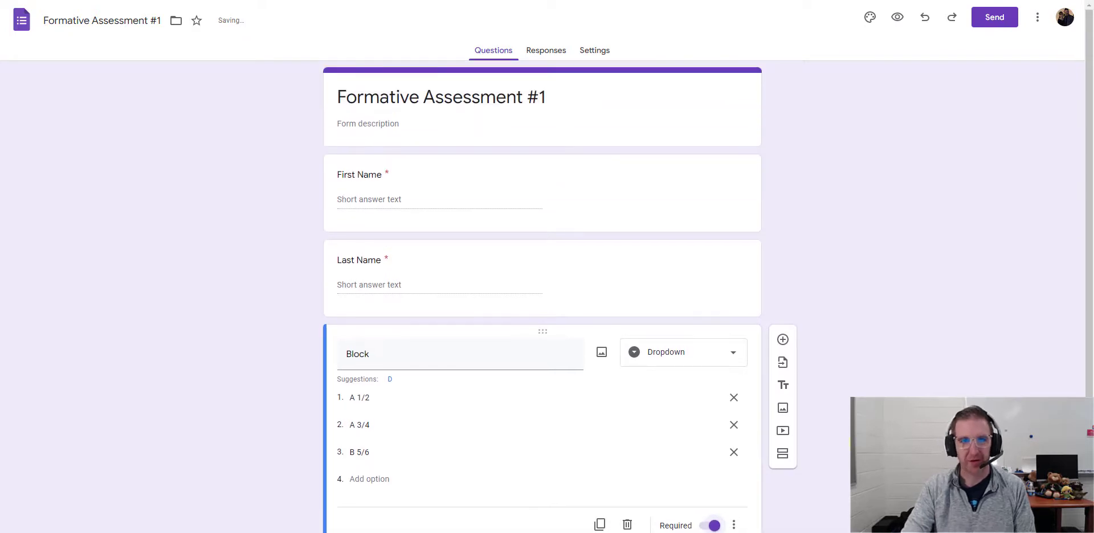
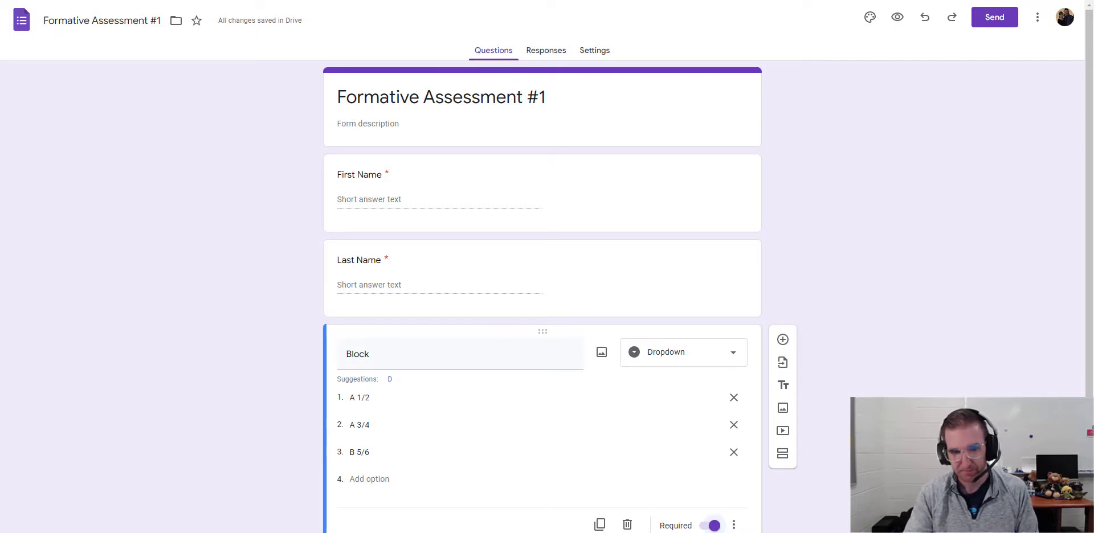
- Add a new required multiple-choice question below the Block question
scroll(843, 310, "down", 1)
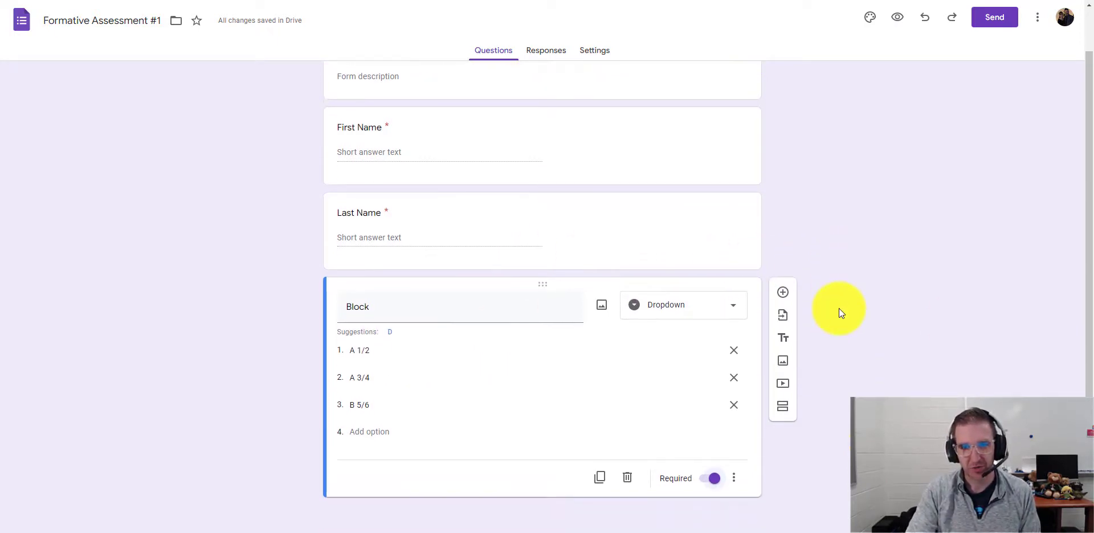
left_click(783, 293)
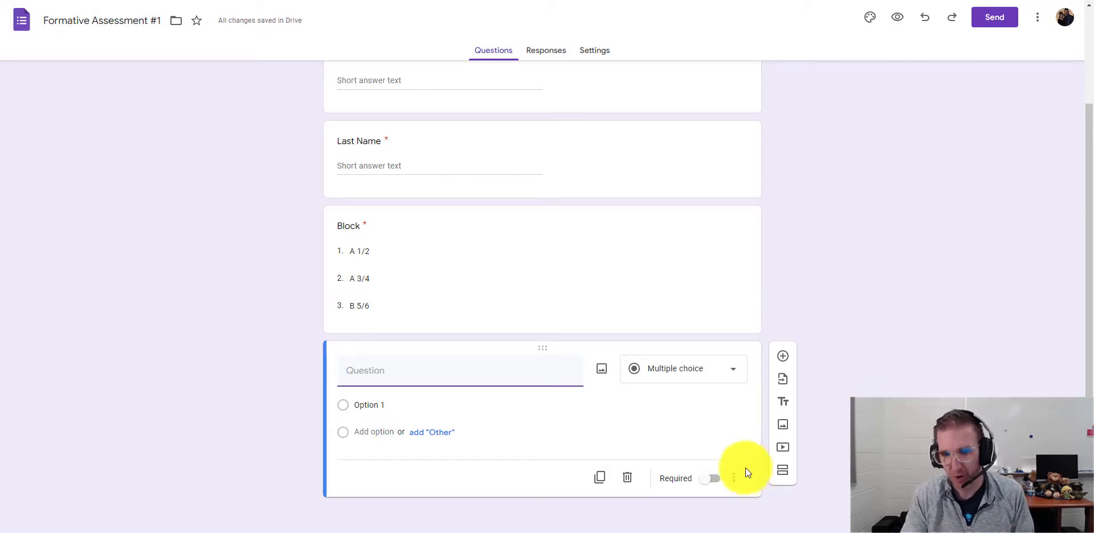
left_click(710, 479)
left_click(734, 381)
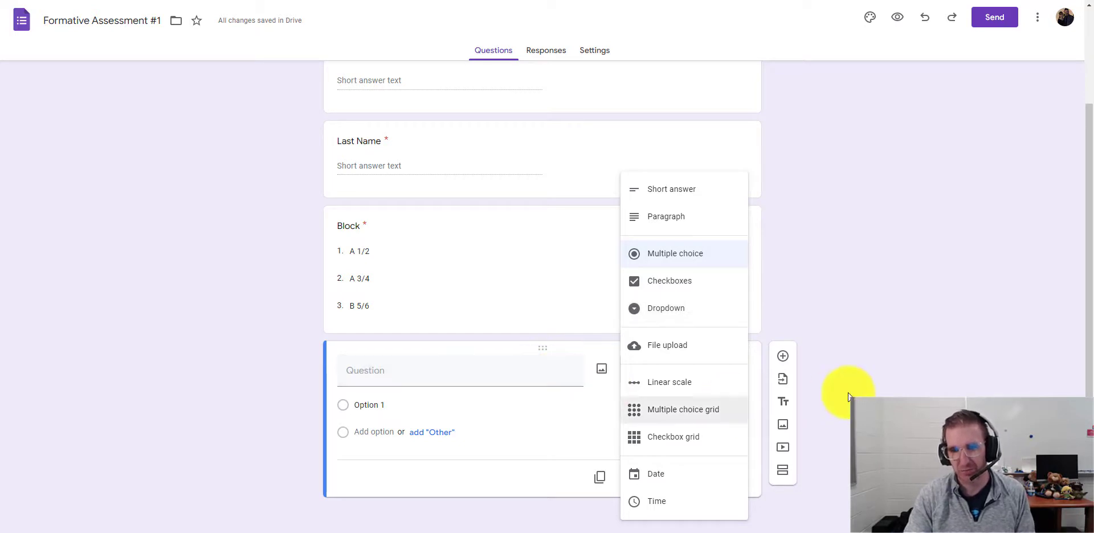
- Title the new multiple-choice question "Random Question"
left_click(456, 369)
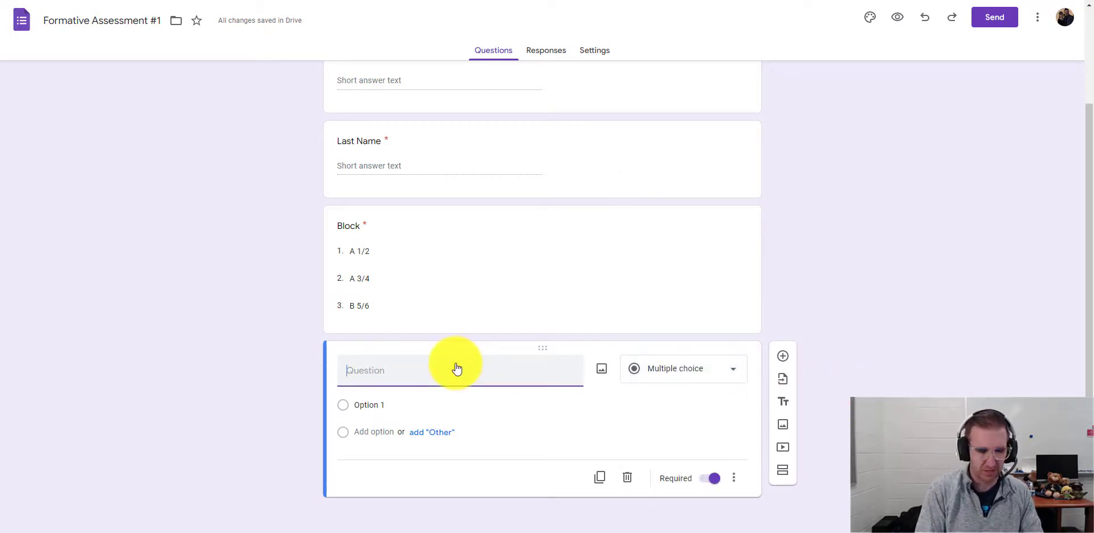
type("Random ")
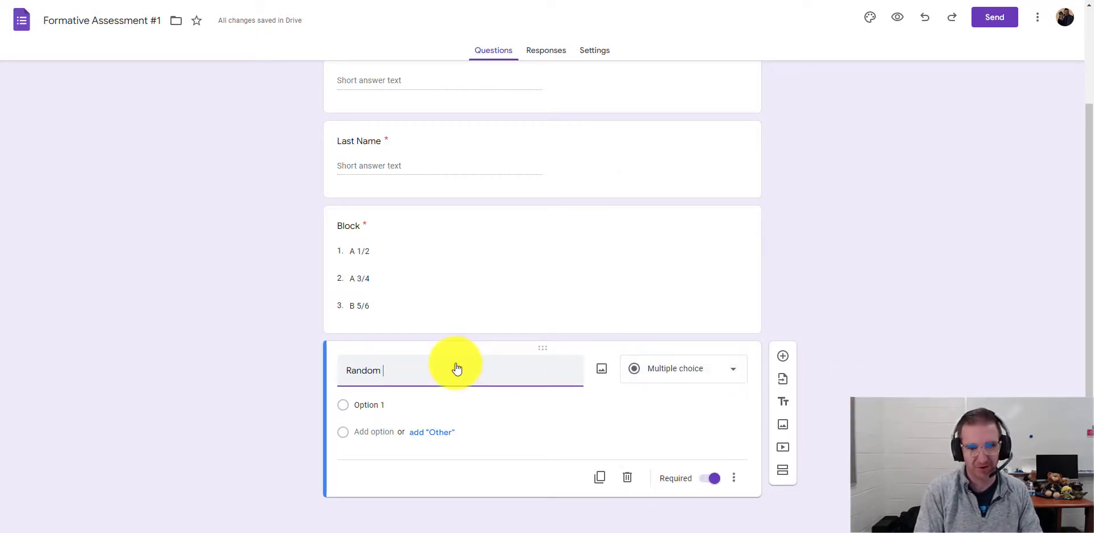
type("Question")
key("BackSpace")
key("BackSpace")
key("BackSpace")
key("BackSpace")
key("BackSpace")
key("BackSpace")
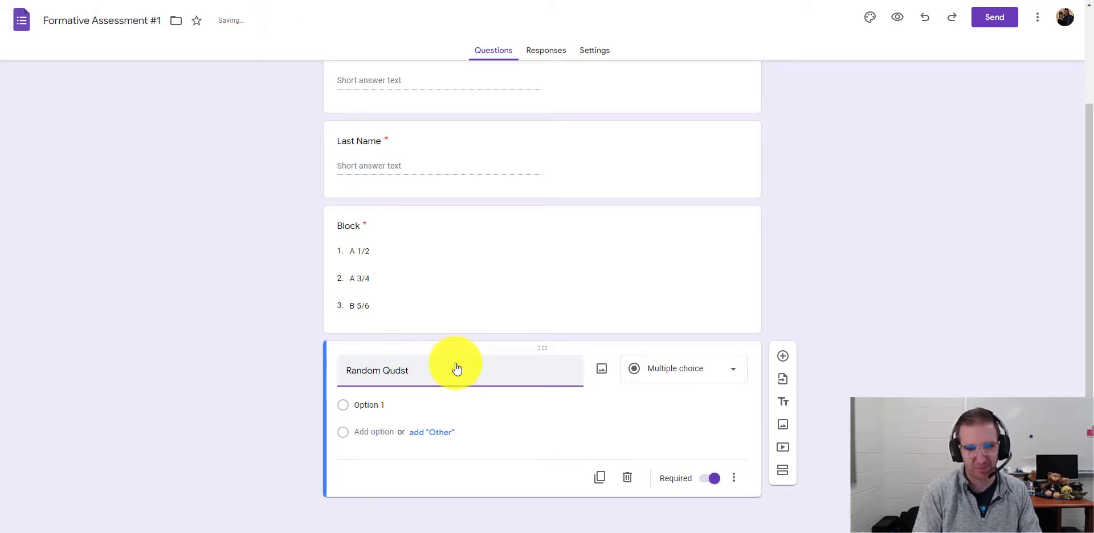
type("estion")
key("Tab")
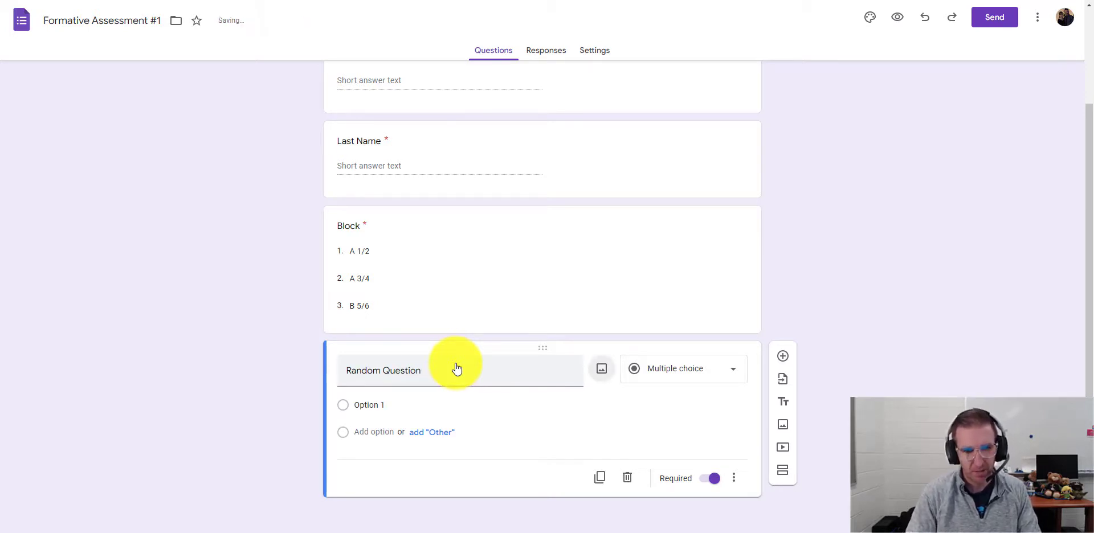
- Give Random Question four answer choices, keeping the default names "Option 1" to "Option 4"
left_click(378, 406)
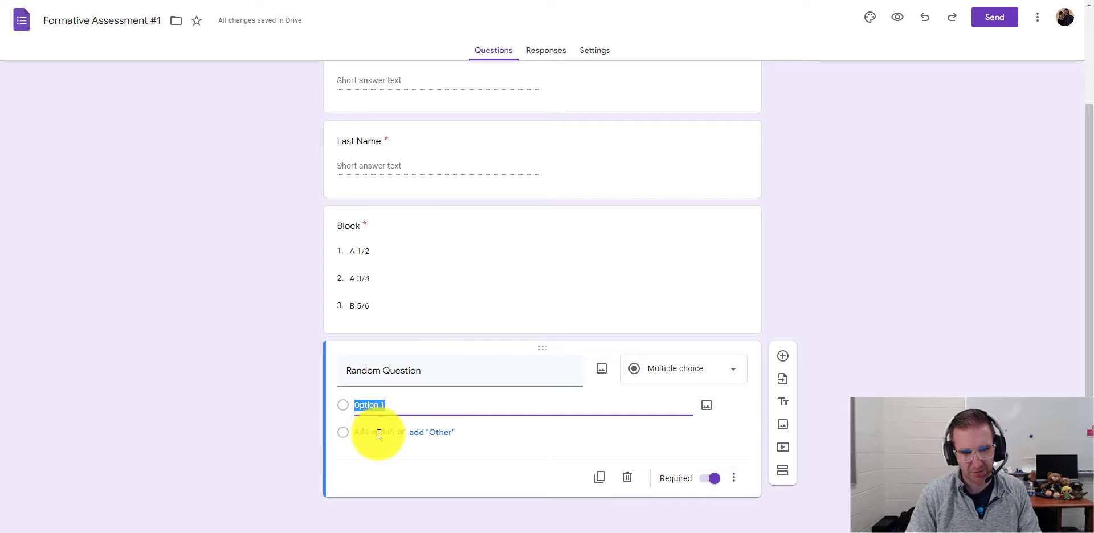
key("Return")
key("Return")
key("Return")
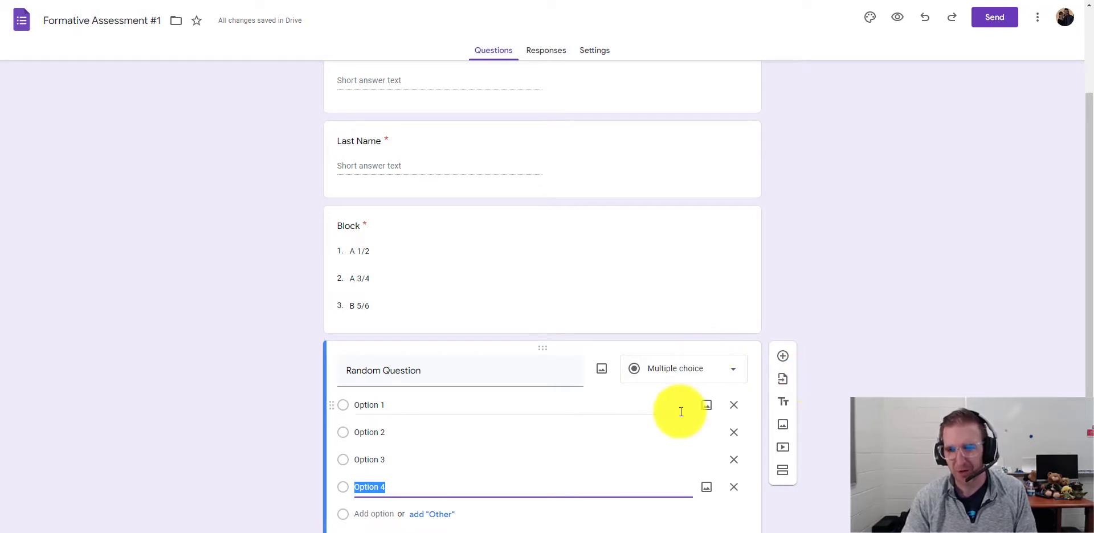
- Turn the form into a quiz in its settings
scroll(678, 411, "up", 2)
scroll(683, 412, "down", 3)
scroll(683, 412, "down", 1)
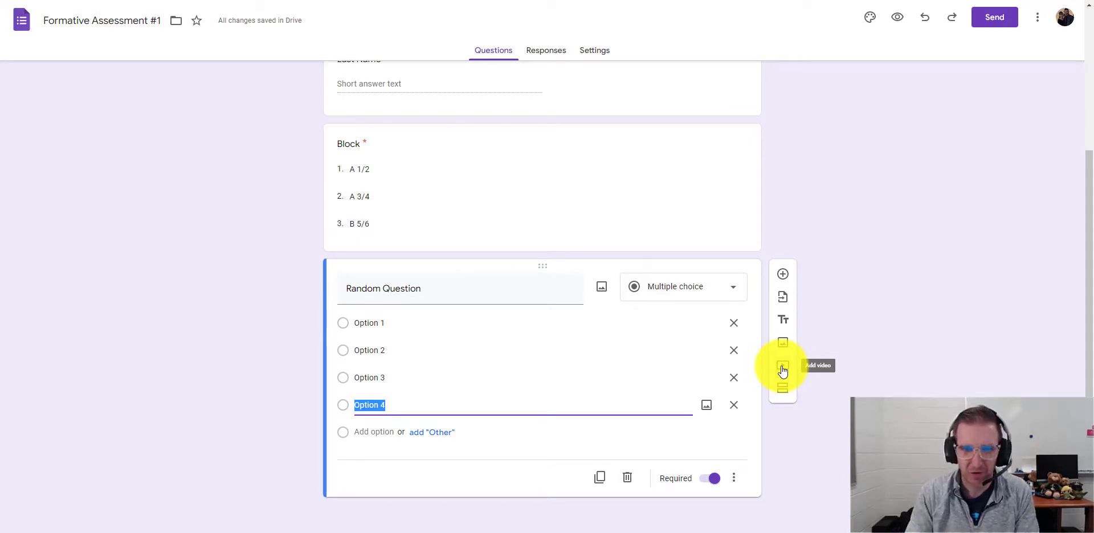
left_click(597, 52)
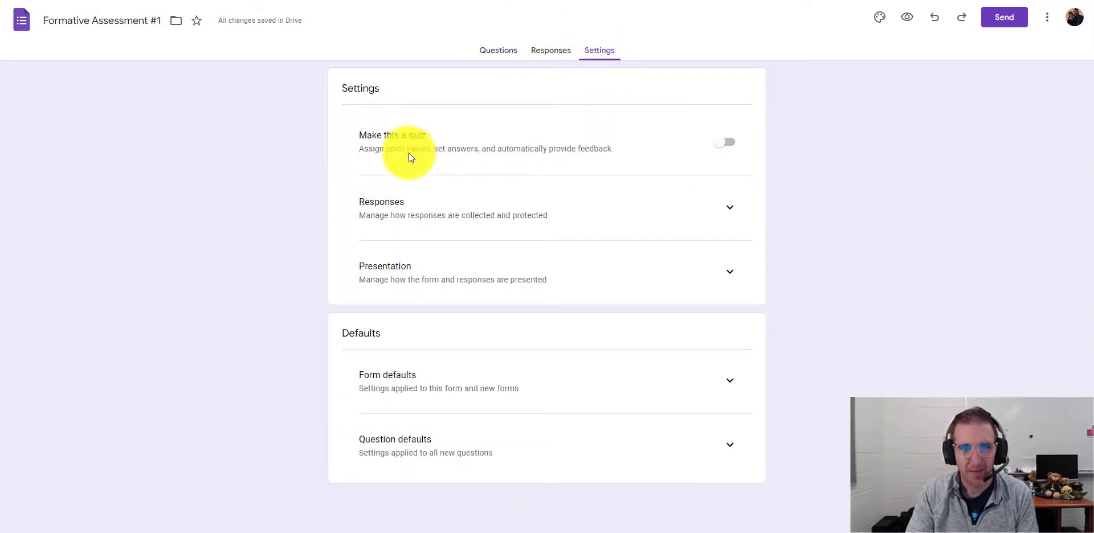
left_click(726, 152)
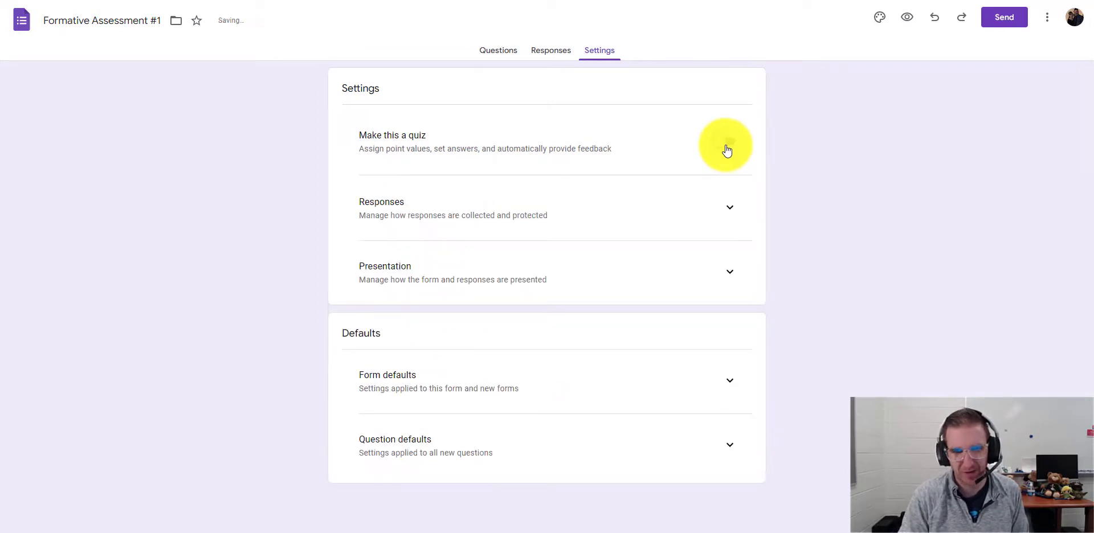
left_click(724, 146)
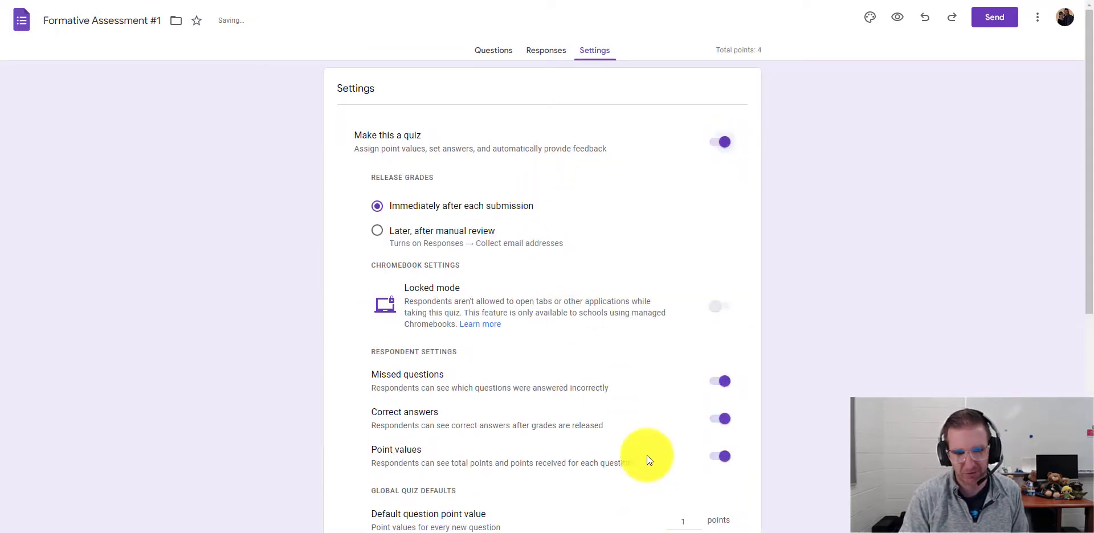
- Set the quiz's default question point value to 0
scroll(661, 424, "down", 2)
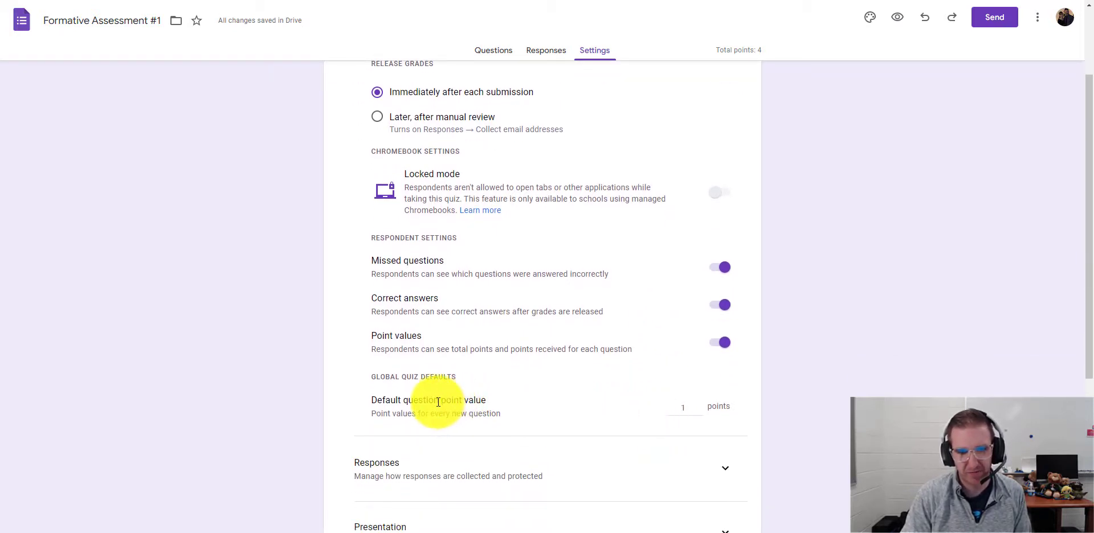
left_click(693, 409)
key("BackSpace")
type("0")
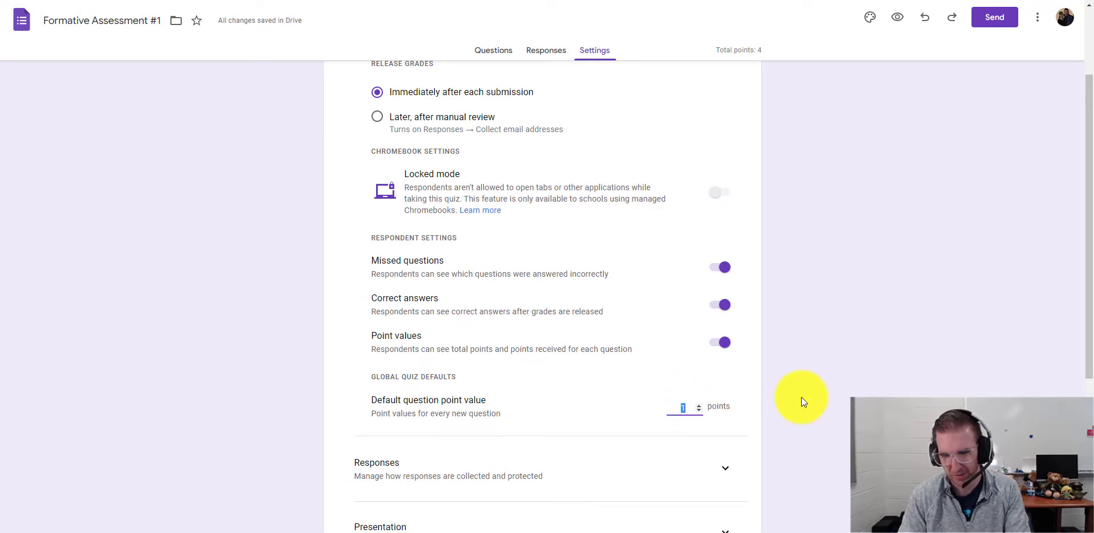
left_click(658, 361)
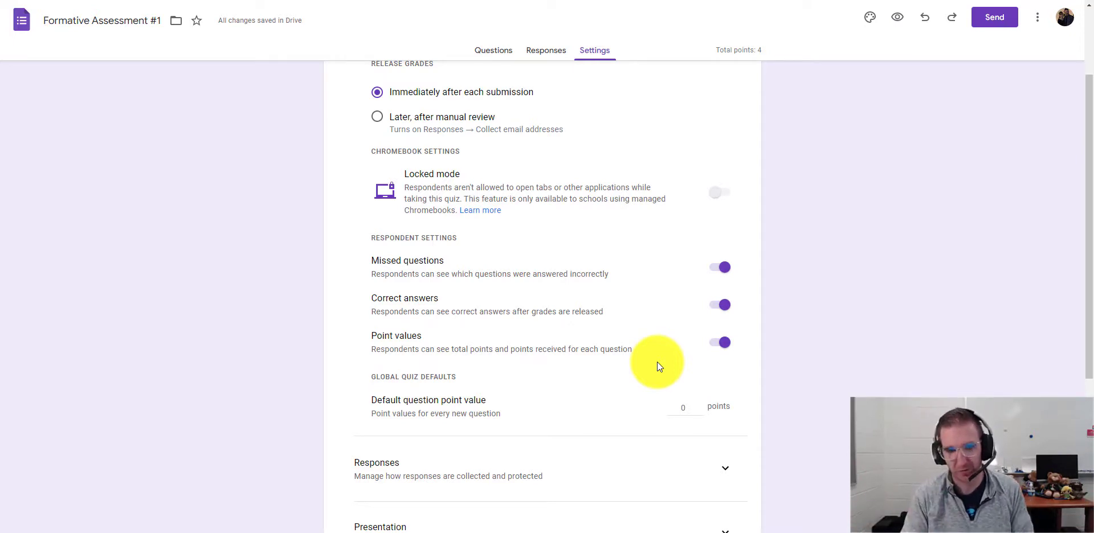
- Turn on the collection of email addresses in the form's response settings
scroll(658, 366, "down", 2)
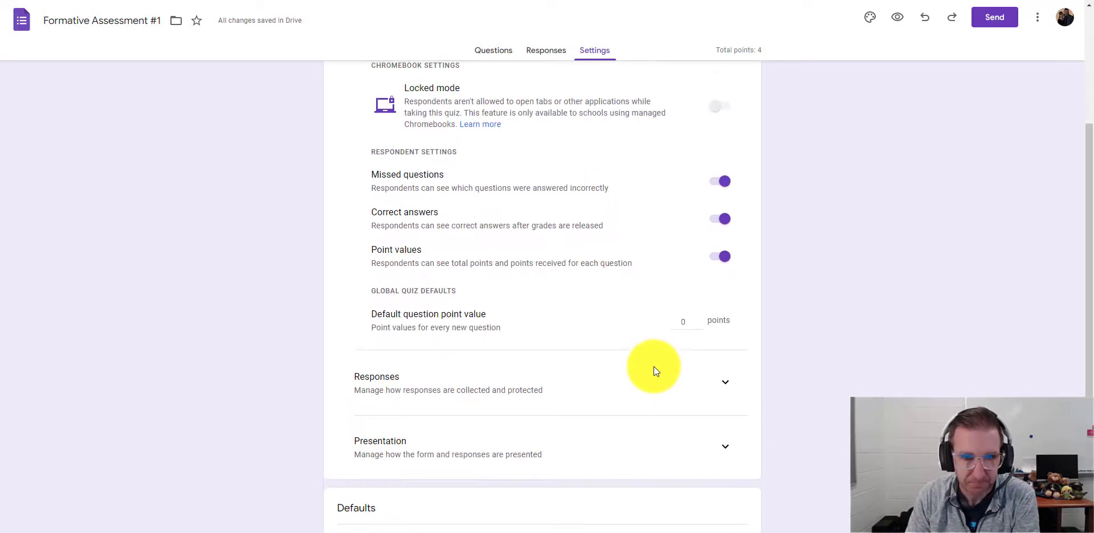
left_click(725, 355)
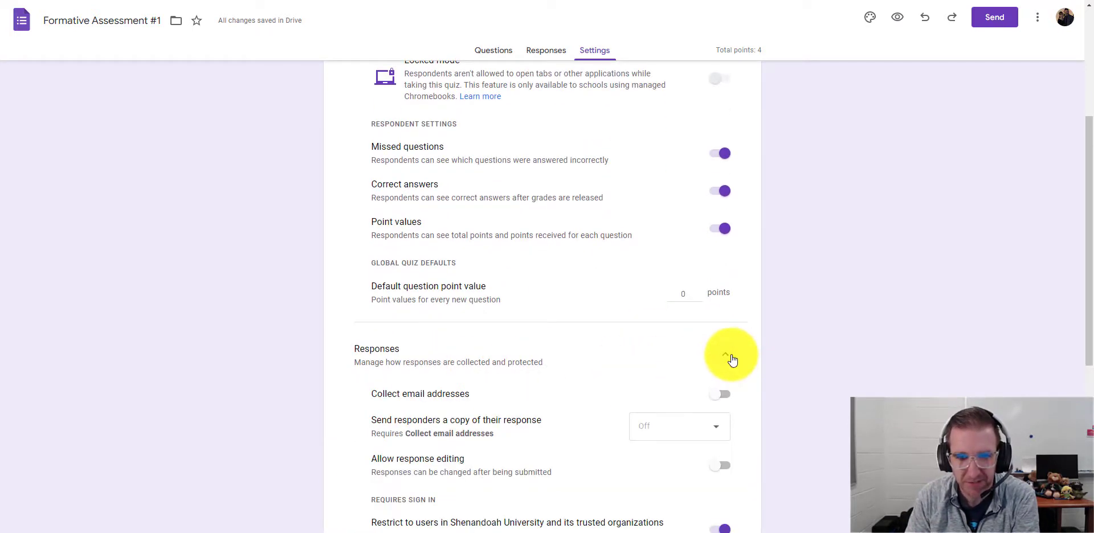
scroll(561, 397, "down", 2)
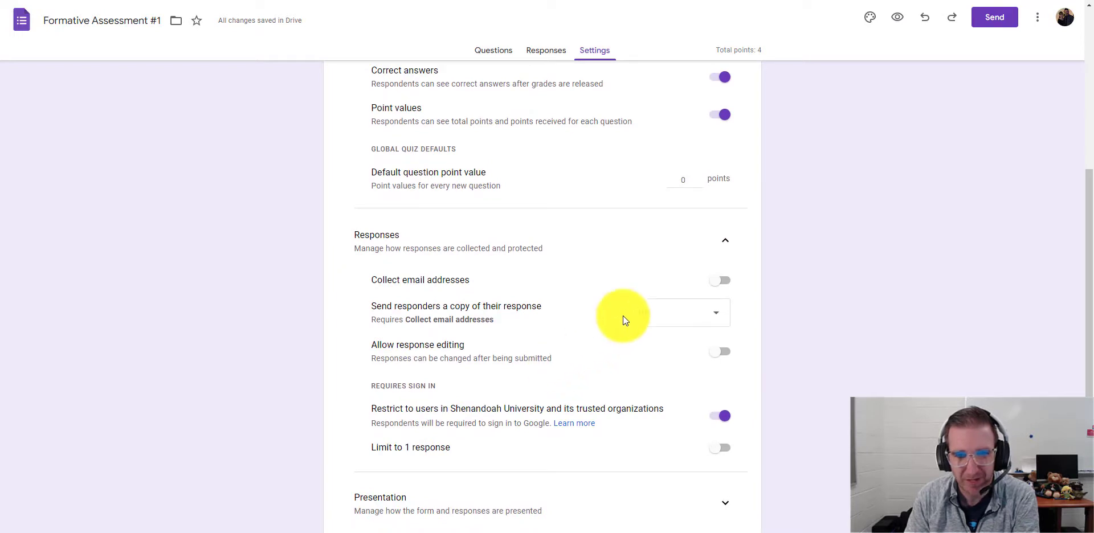
left_click(722, 282)
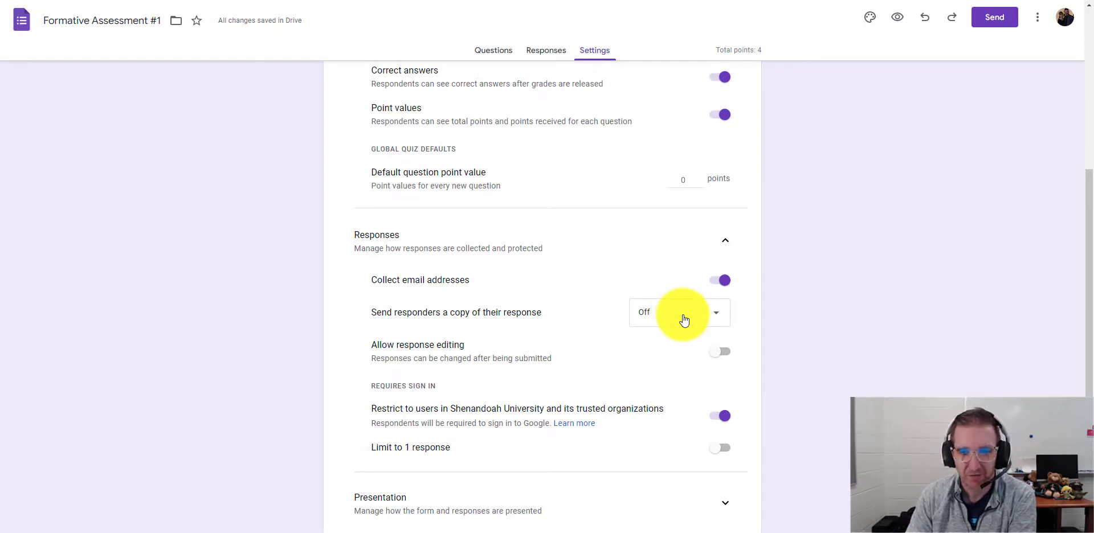
left_click(723, 450)
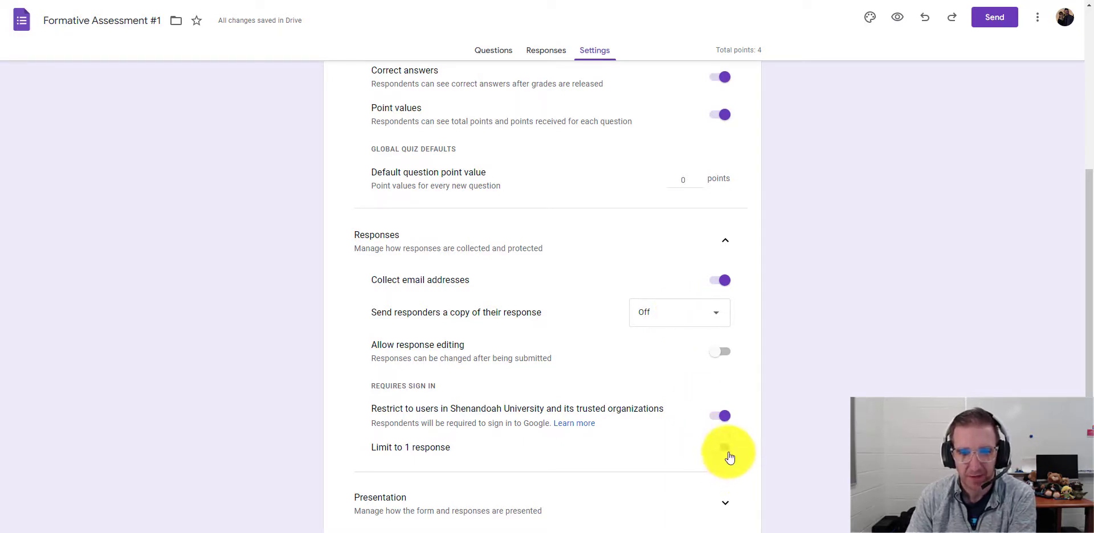
- Review the form's presentation settings, including question shuffling and the after-submission options
scroll(674, 440, "down", 3)
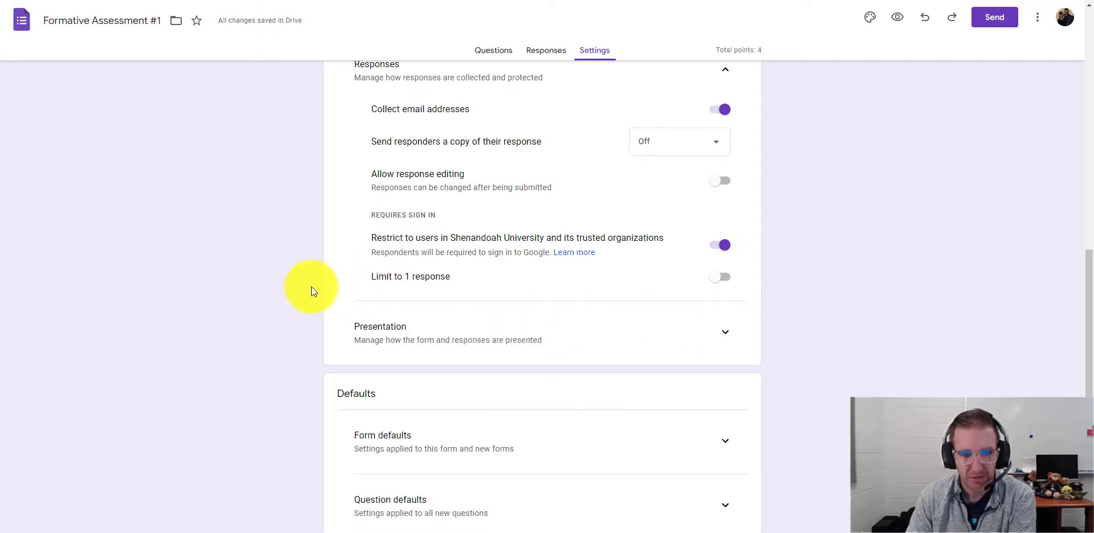
scroll(316, 291, "down", 1)
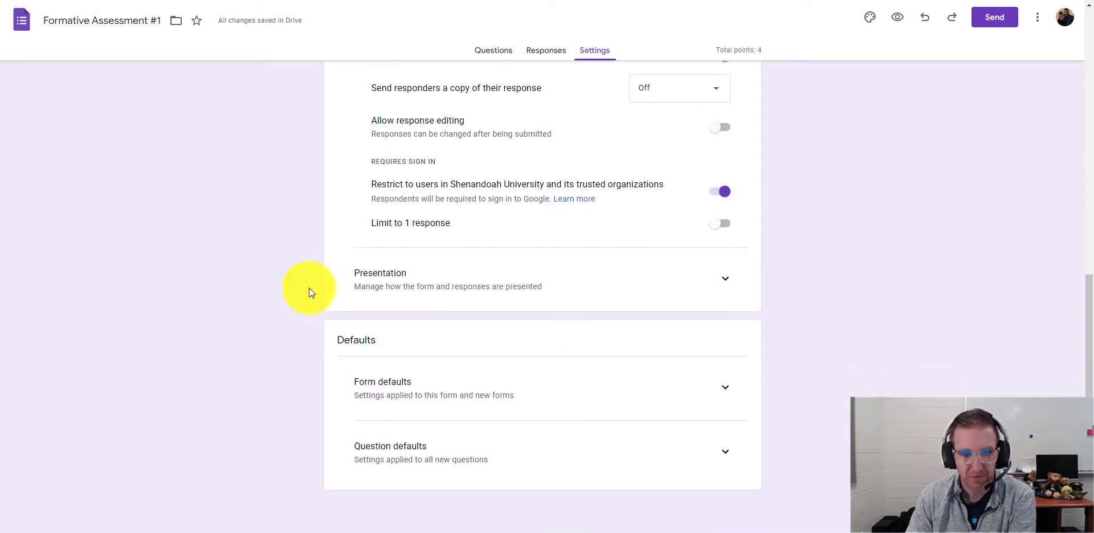
left_click(727, 278)
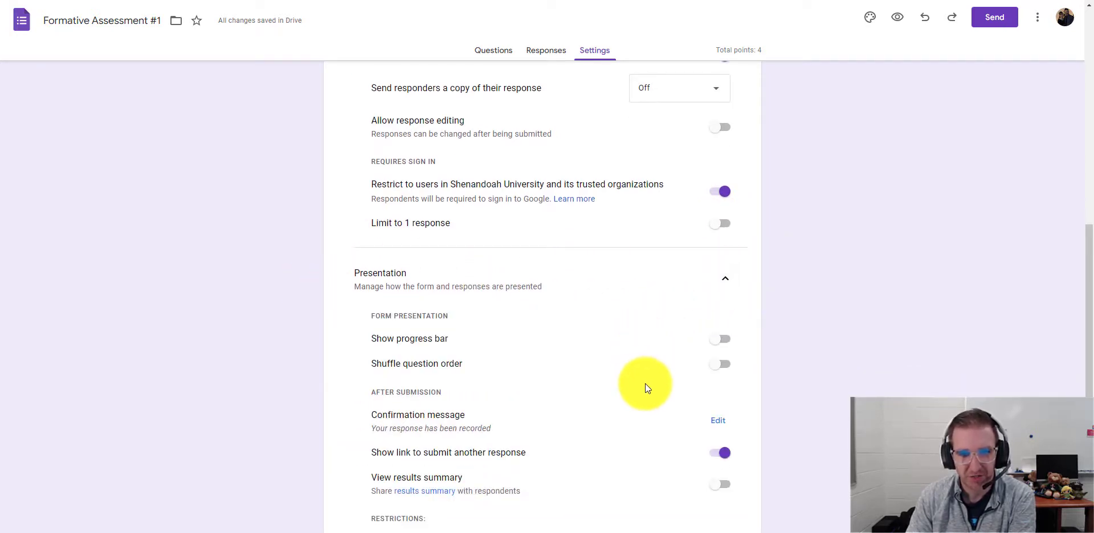
scroll(645, 385, "down", 3)
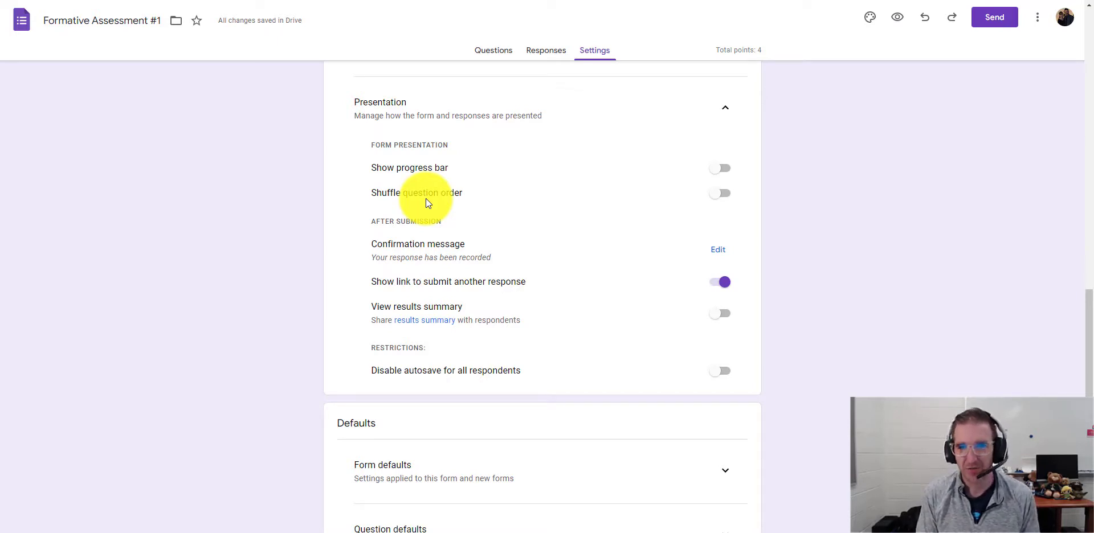
scroll(698, 183, "up", 15)
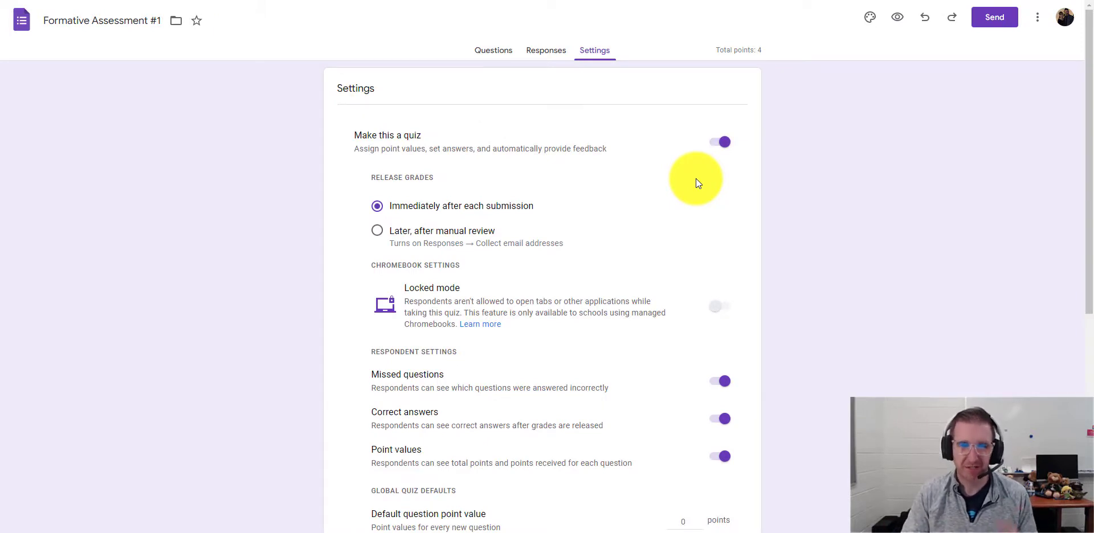
- Mark Option 3 as the correct answer in the answer key of Random Question
left_click(490, 48)
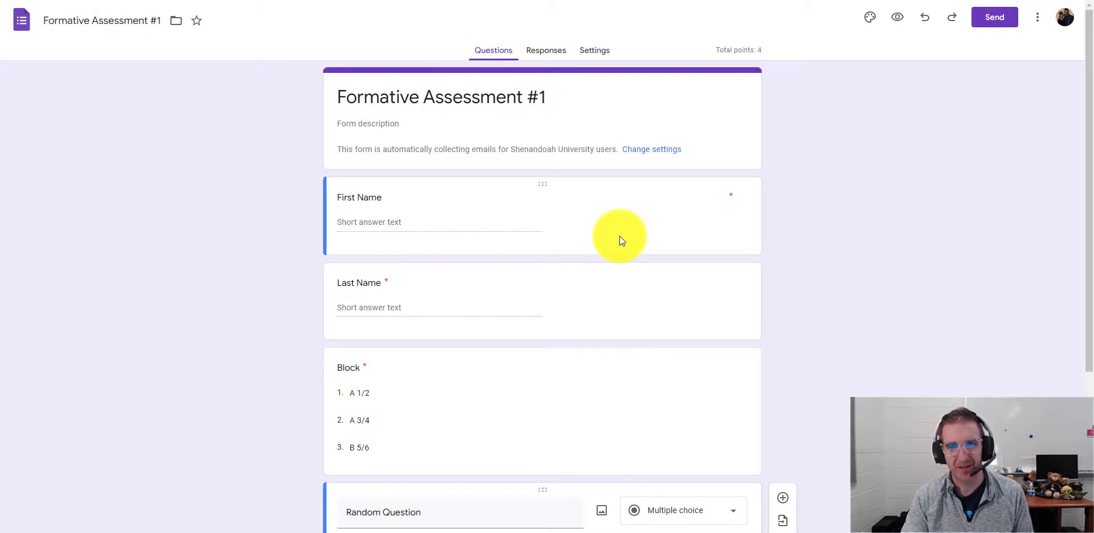
scroll(572, 485, "down", 4)
left_click(565, 419)
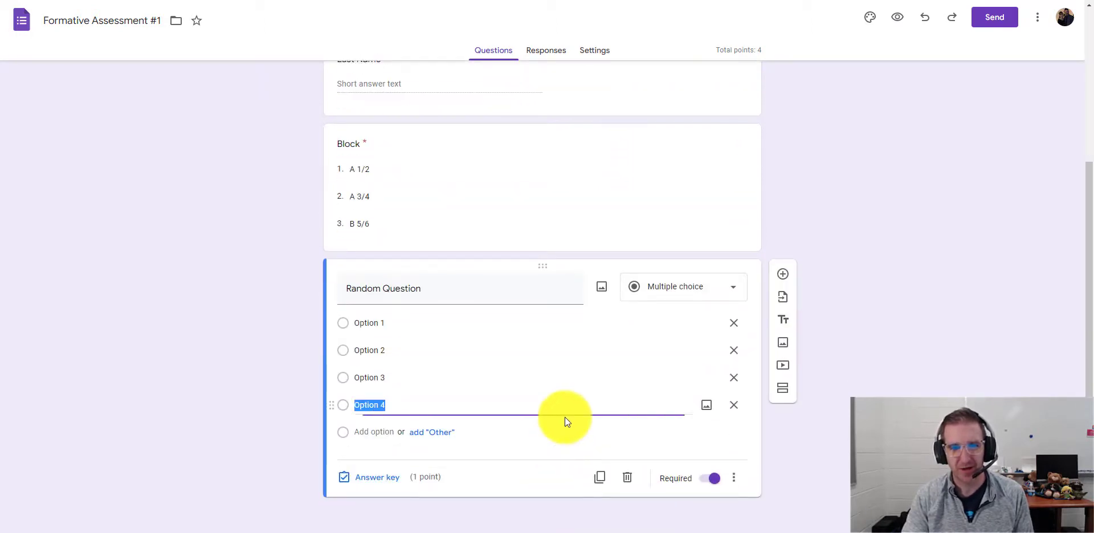
left_click(379, 478)
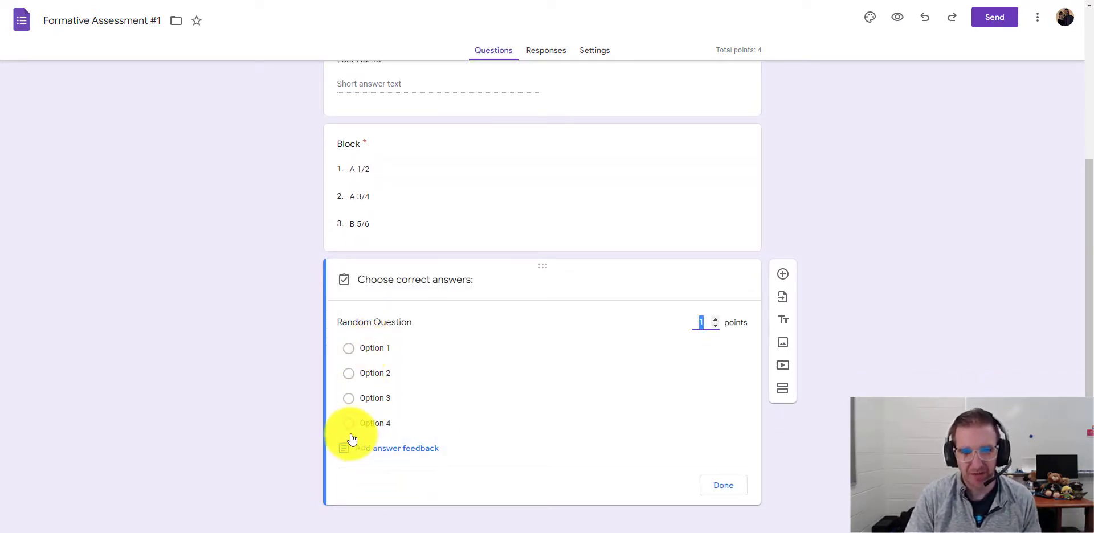
left_click(348, 400)
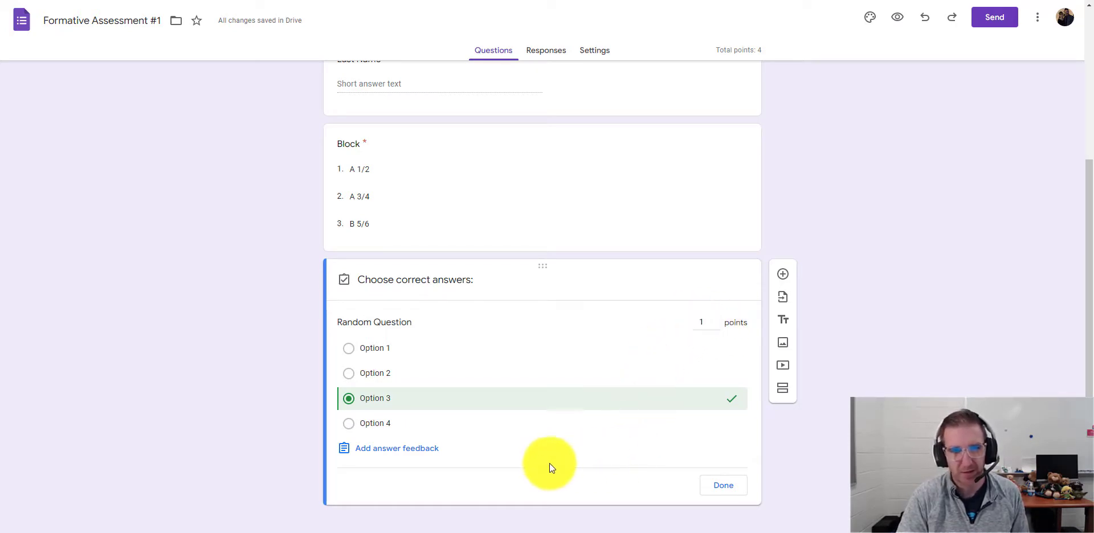
- Remove the point value from the First Name question in its answer key
scroll(309, 434, "up", 4)
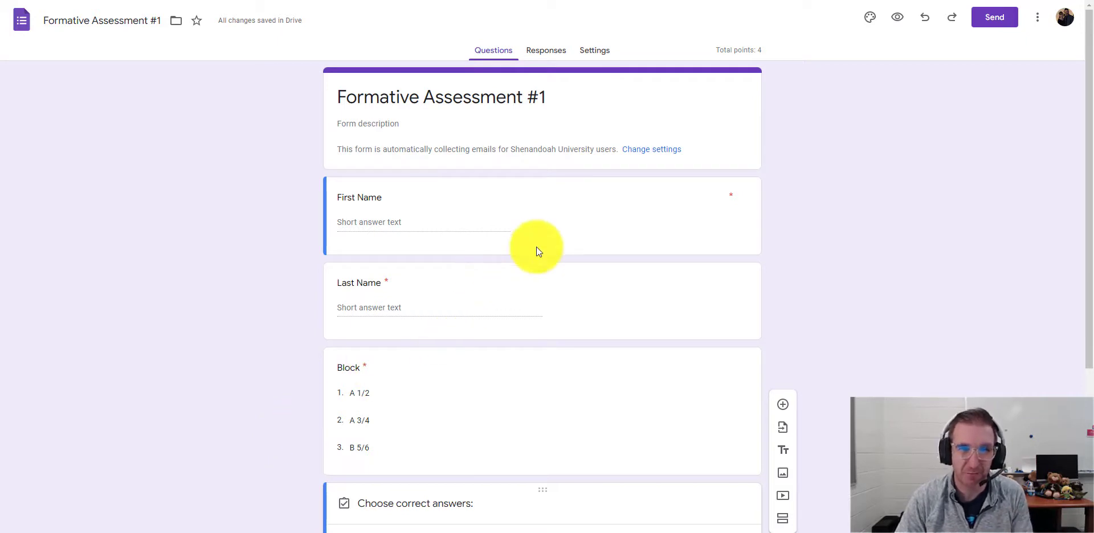
left_click(605, 204)
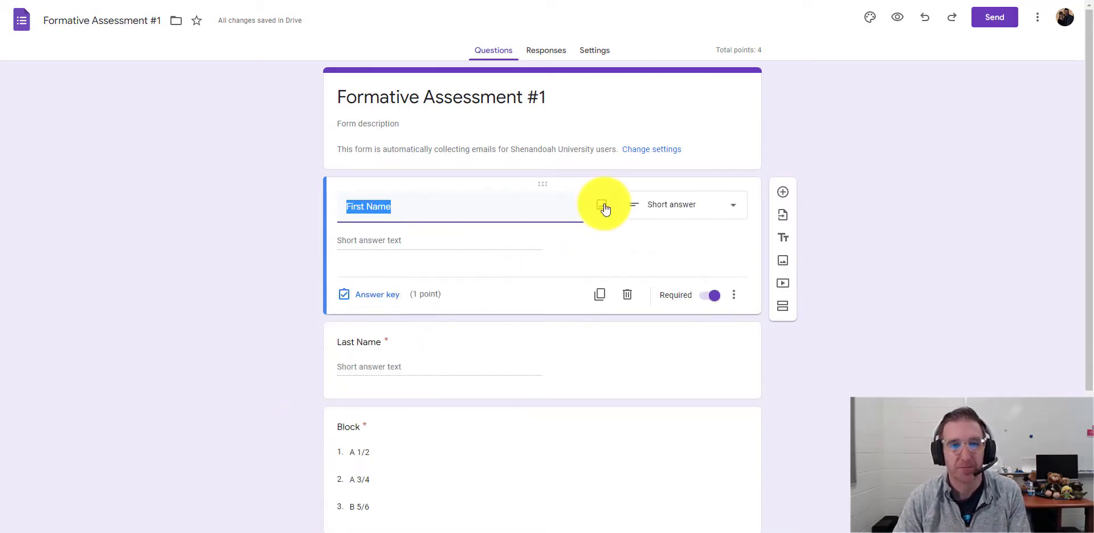
left_click(391, 295)
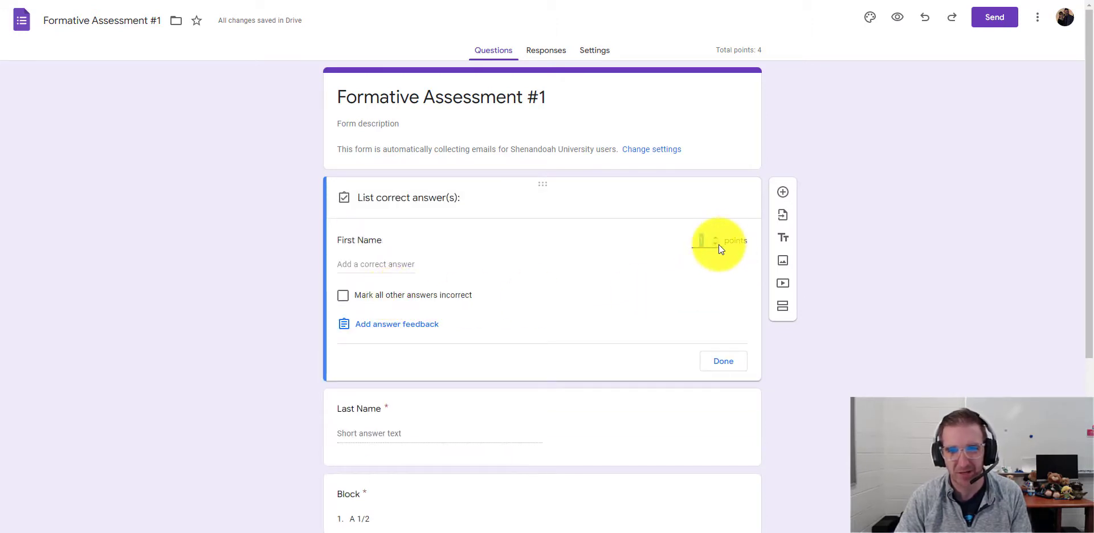
left_click(730, 373)
- Set the Last Name question's point value to 0 in its answer key
left_click(462, 342)
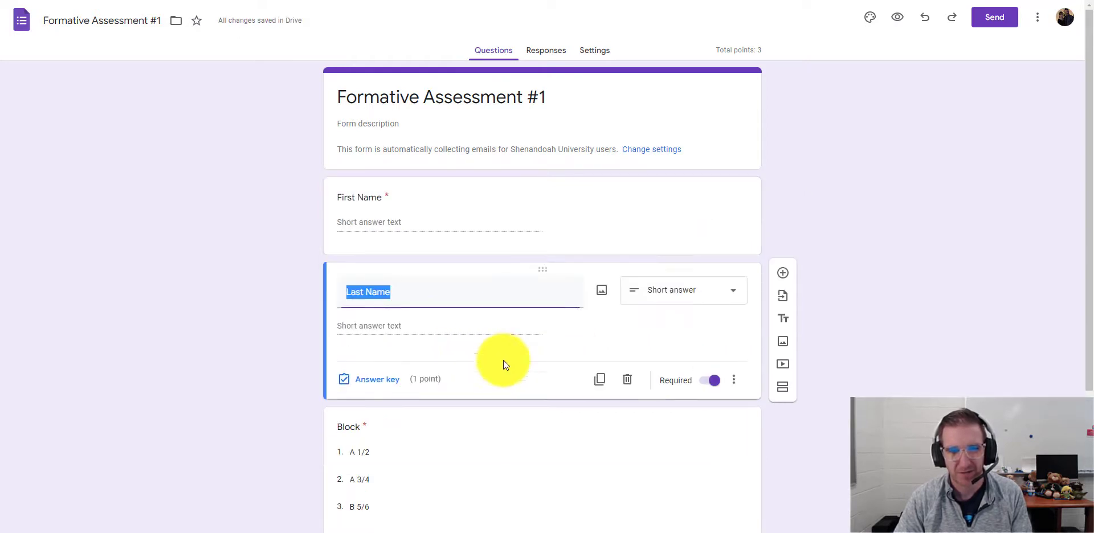
left_click(382, 379)
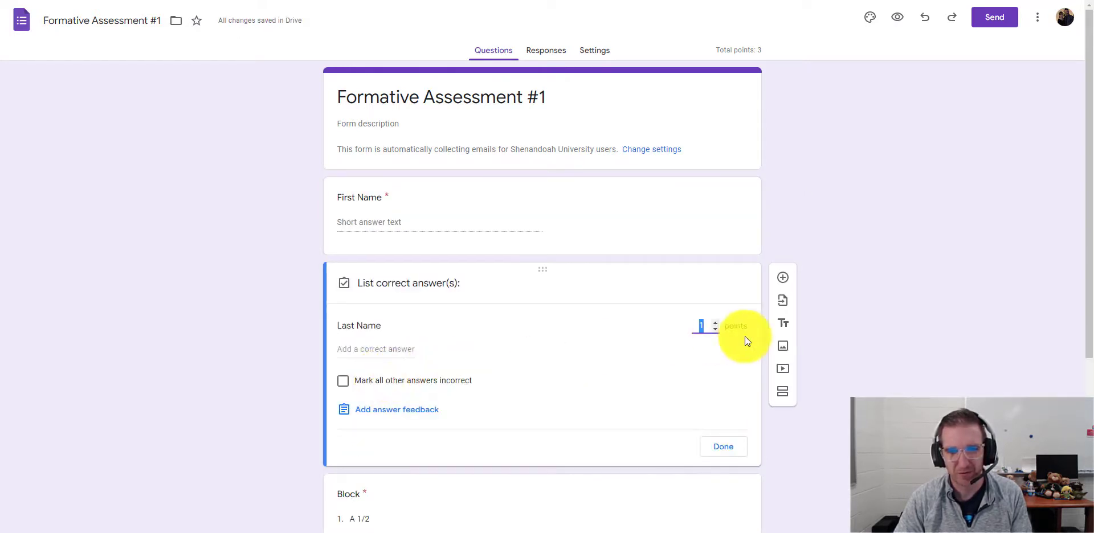
type("0")
left_click(724, 447)
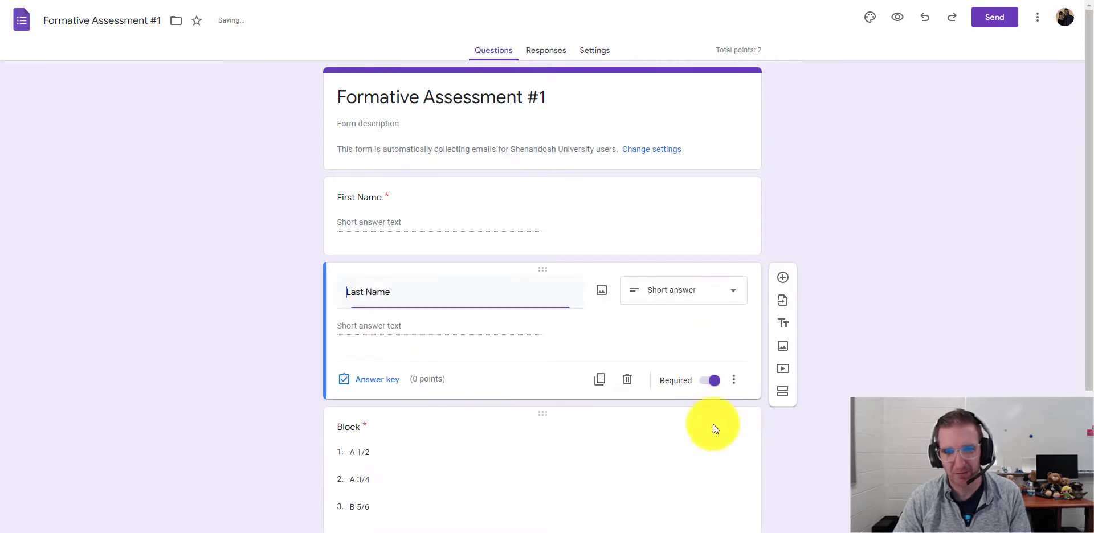
- Set the Block dropdown question's point value to 0 in its answer key
scroll(577, 436, "down", 3)
left_click(467, 303)
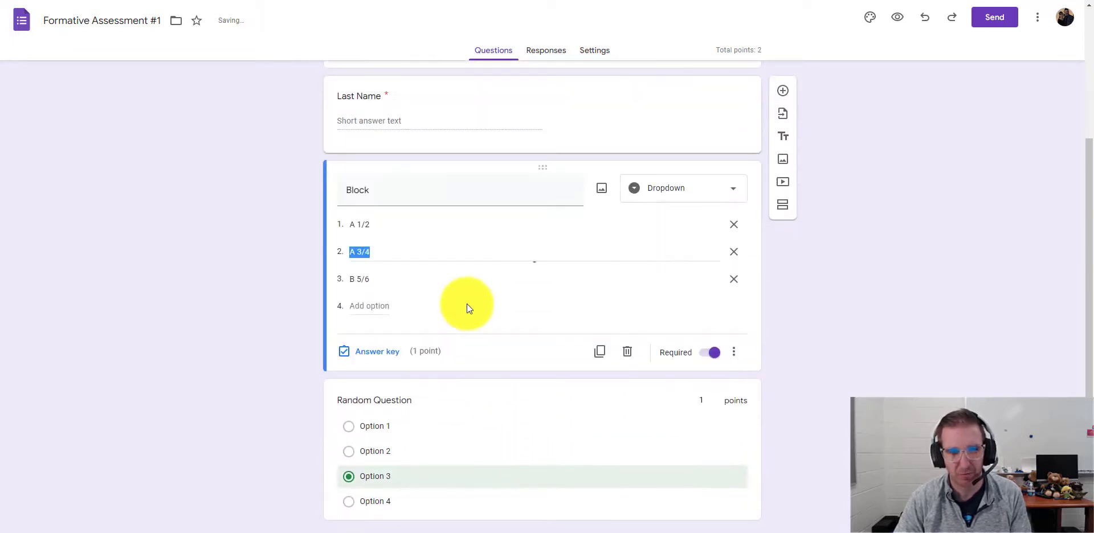
left_click(398, 358)
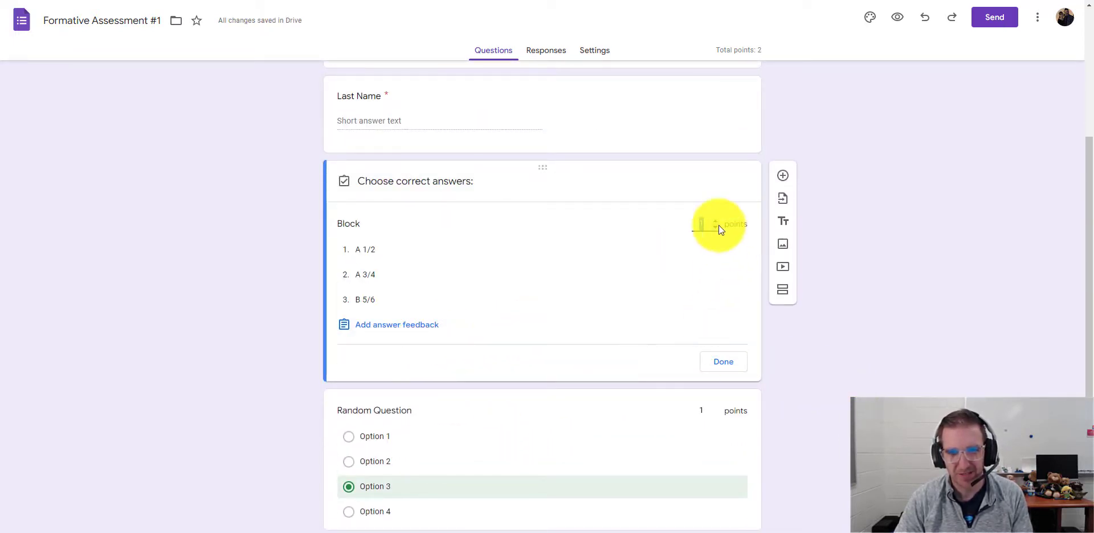
left_click(735, 361)
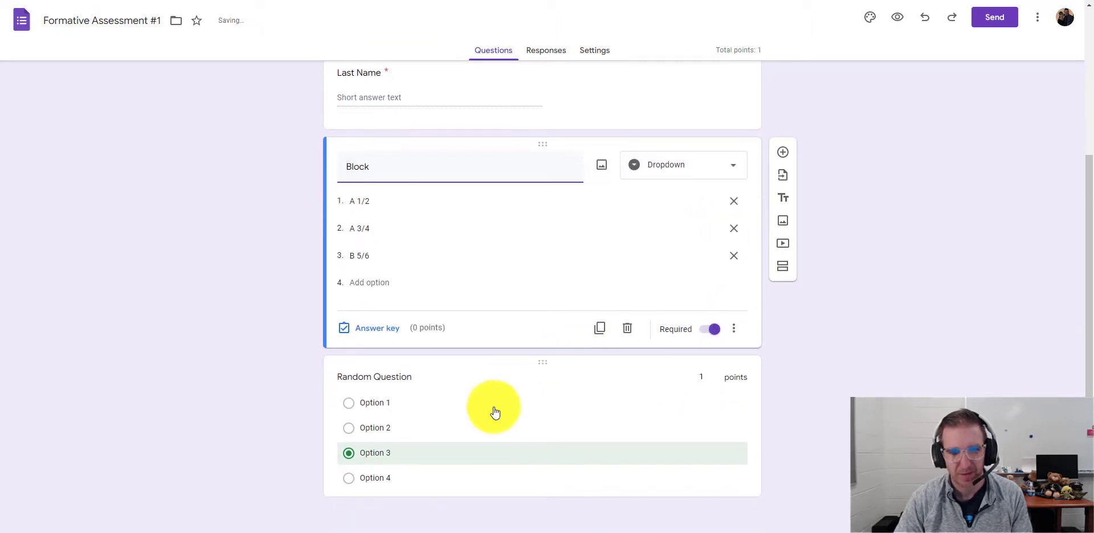
- Examine the feedback options for incorrect and correct answers in Random Question's answer key, leaving the feedback empty
left_click(497, 417)
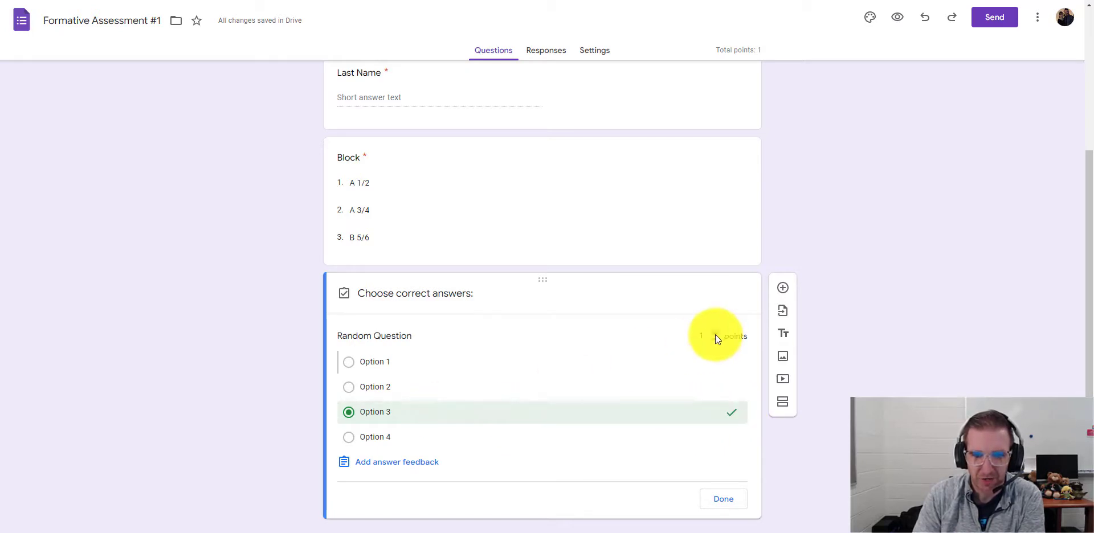
left_click(413, 468)
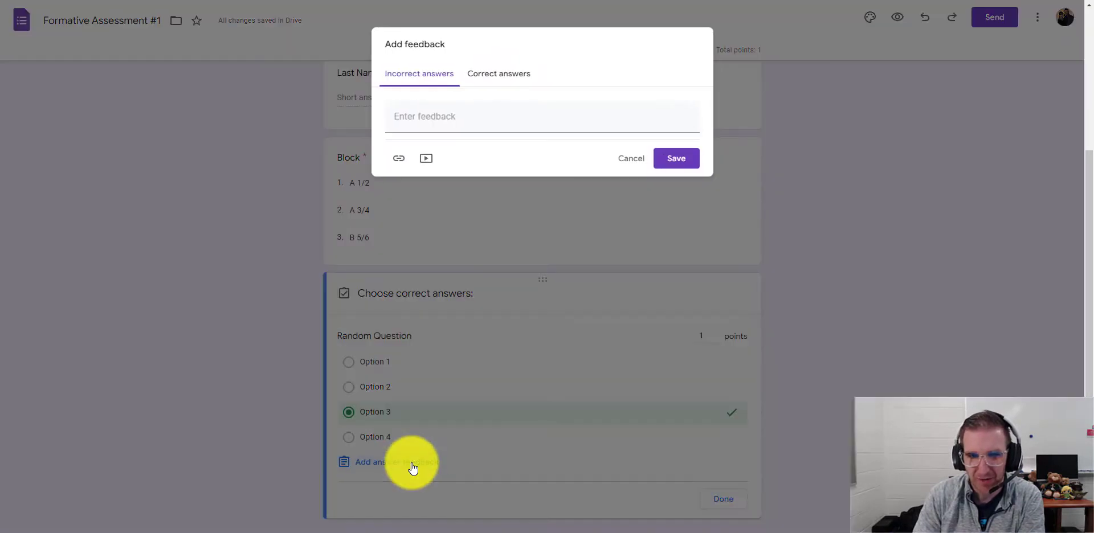
left_click(497, 75)
left_click(422, 71)
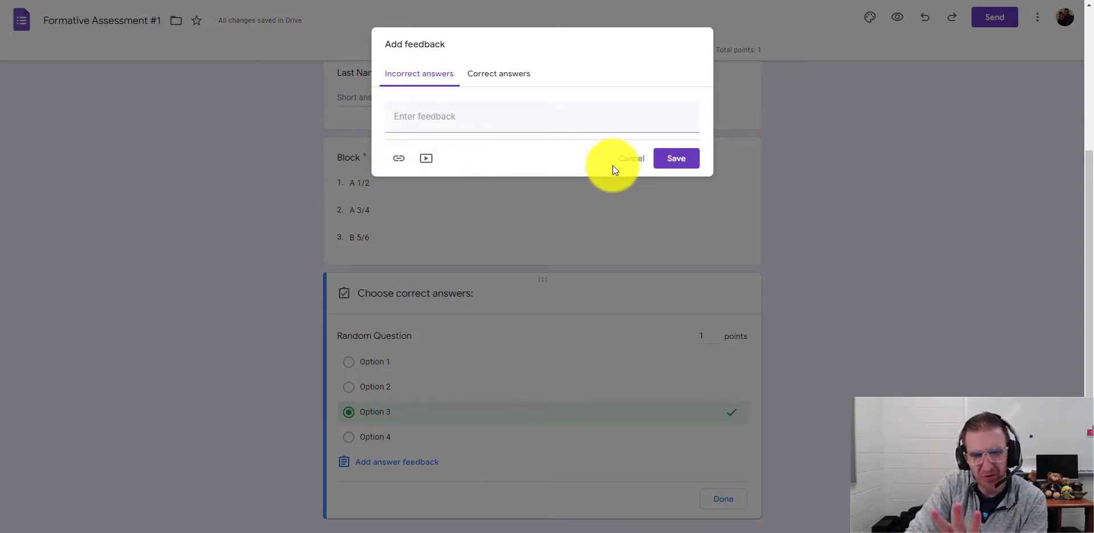
left_click(673, 162)
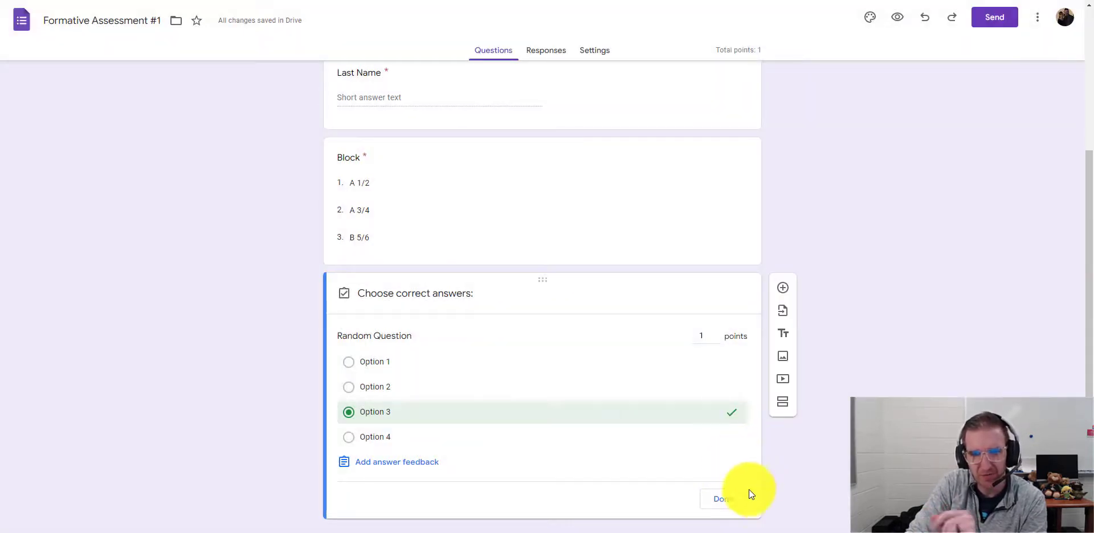
left_click(731, 502)
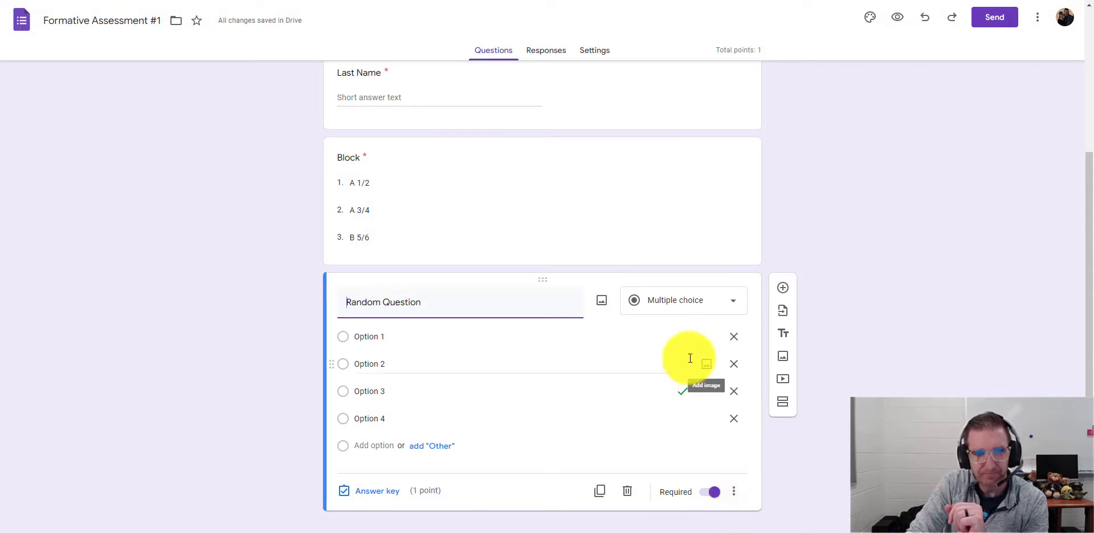
- Open a preview of the Formative Assessment #1 form
scroll(852, 240, "up", 4)
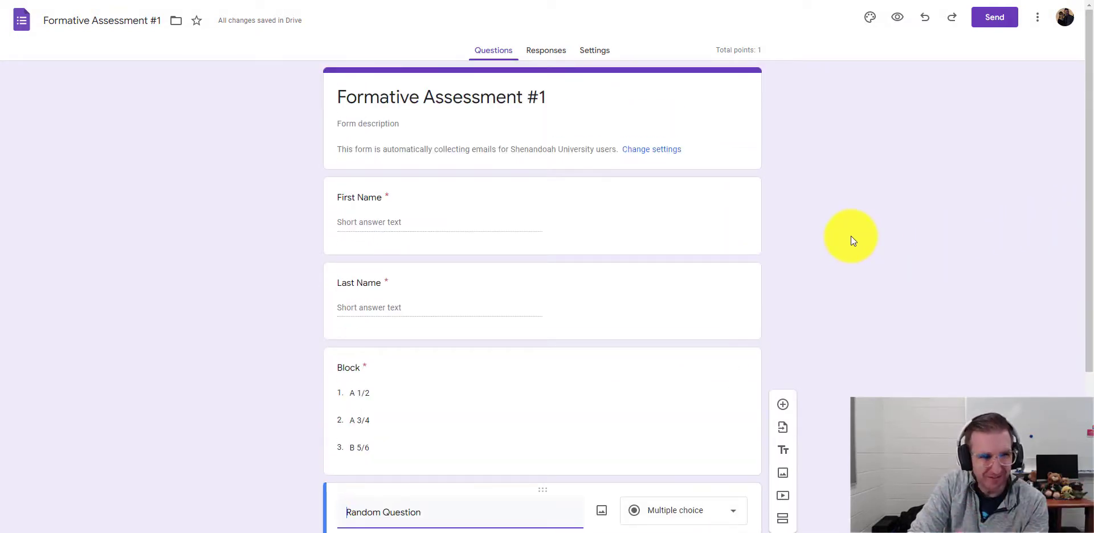
left_click(898, 21)
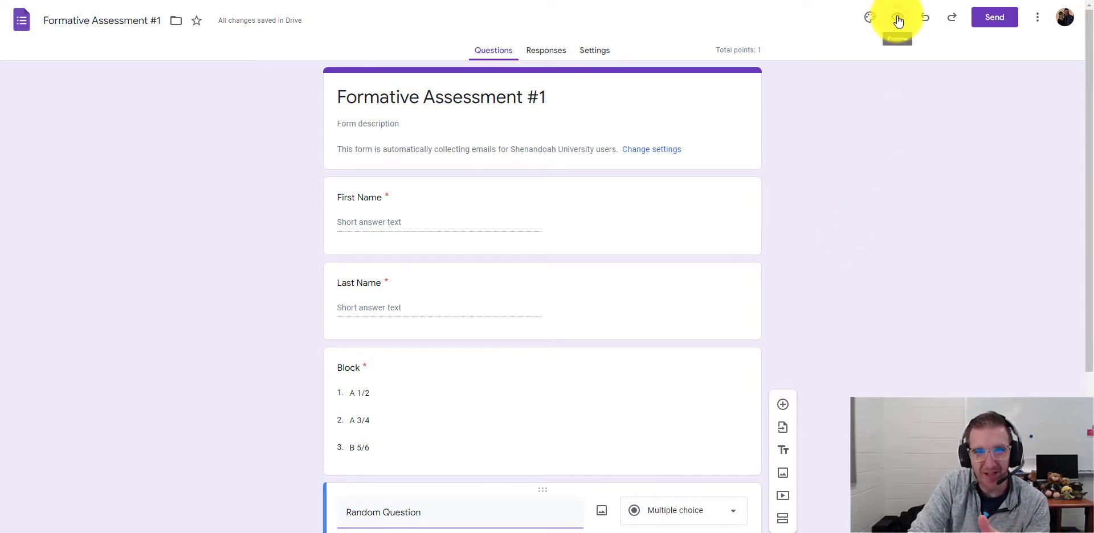